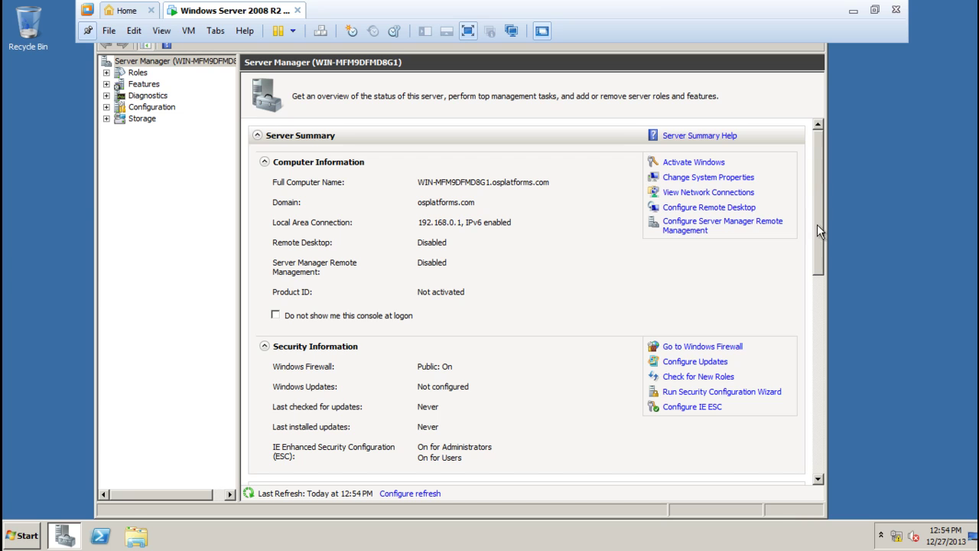
# Scroll Server Manager down to the Roles Summary listing AD DS, DNS Server and File Services
pyautogui.scroll(-5, 820, 230)
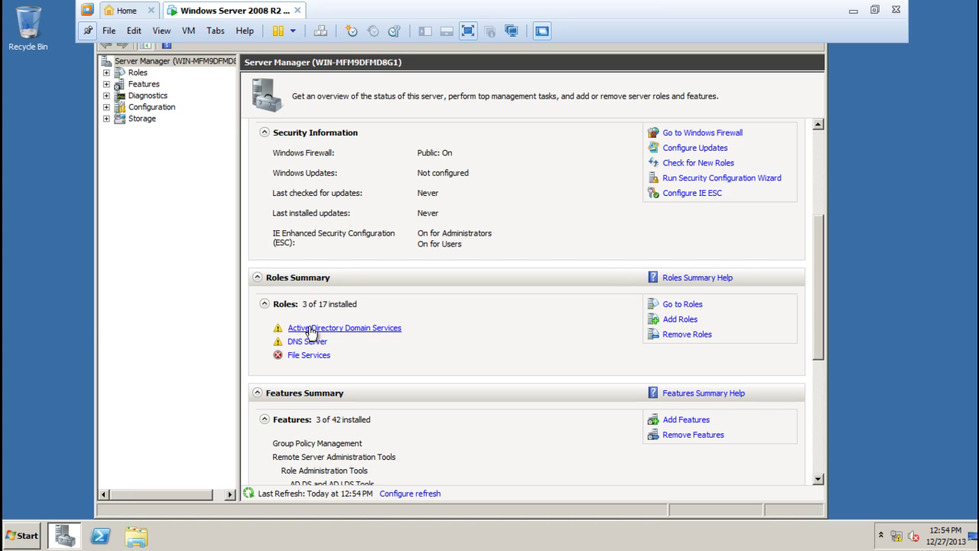
# Launch Active Directory Users and Computers from Start > Administrative Tools
pyautogui.click(23, 539)
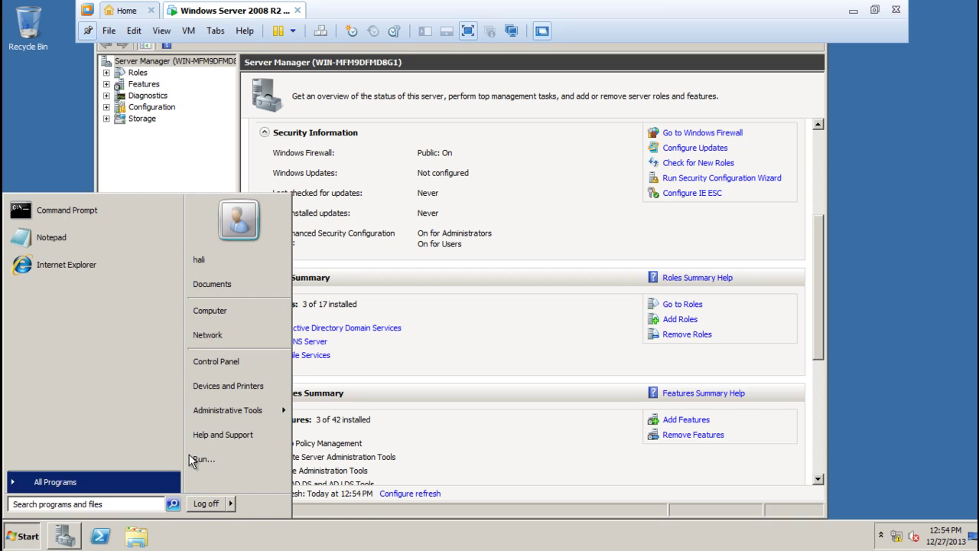
pyautogui.moveTo(231, 414)
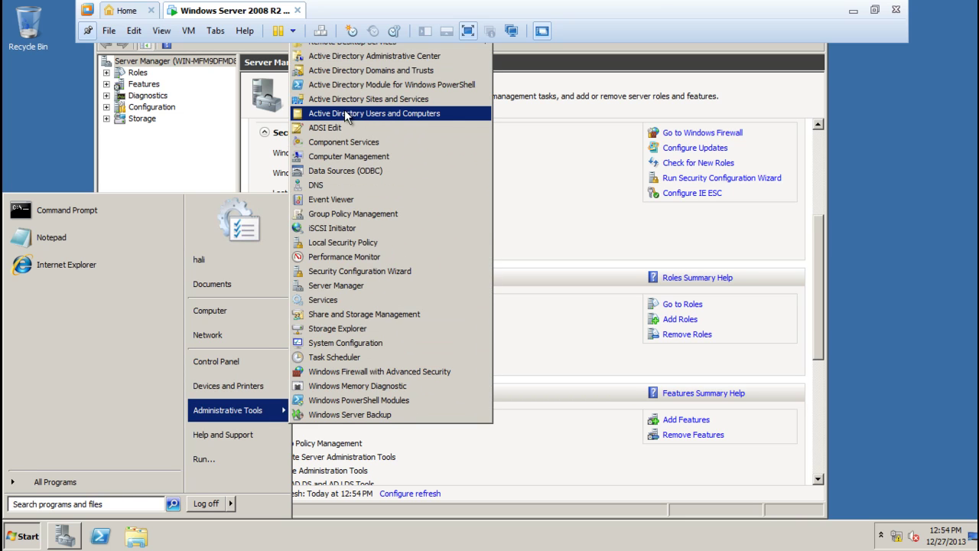
pyautogui.click(387, 113)
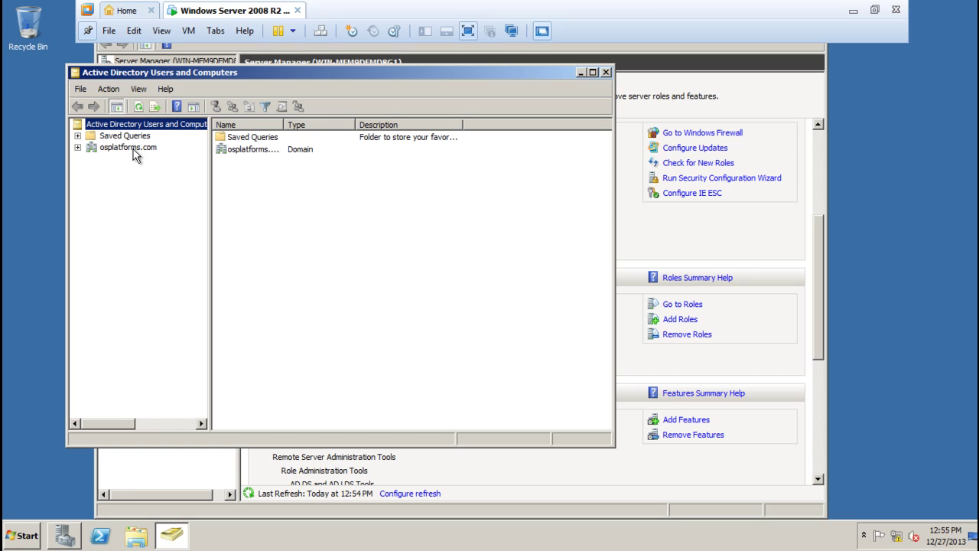
# Open the osplatforms.com Users container and widen the Name column to show full names
pyautogui.click(132, 148)
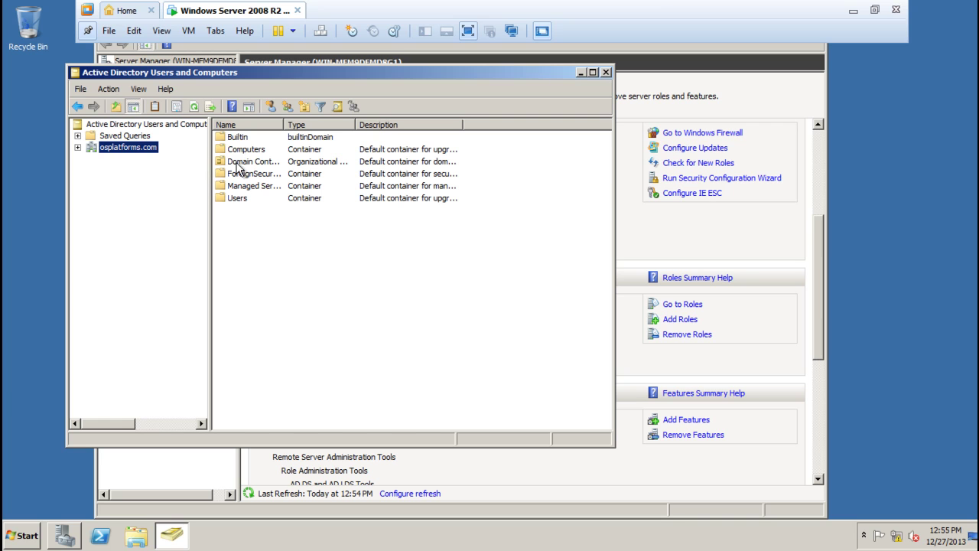
pyautogui.doubleClick(237, 200)
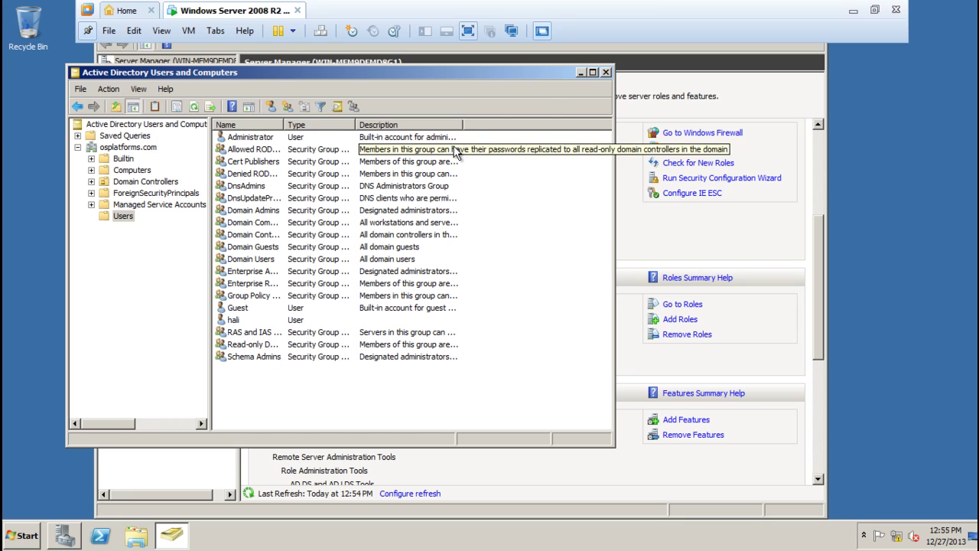
pyautogui.rightClick(270, 378)
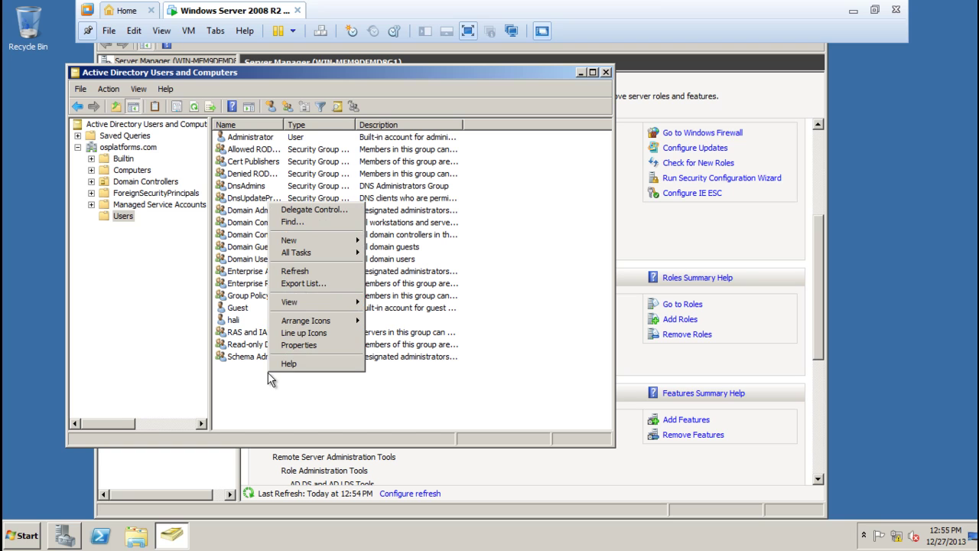
pyautogui.click(261, 395)
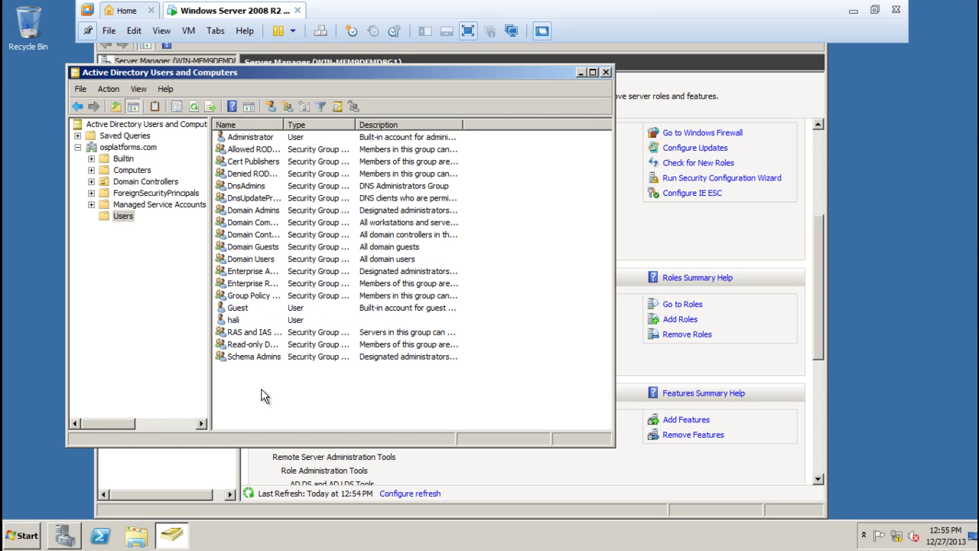
pyautogui.moveTo(284, 125); pyautogui.dragTo(400, 127)
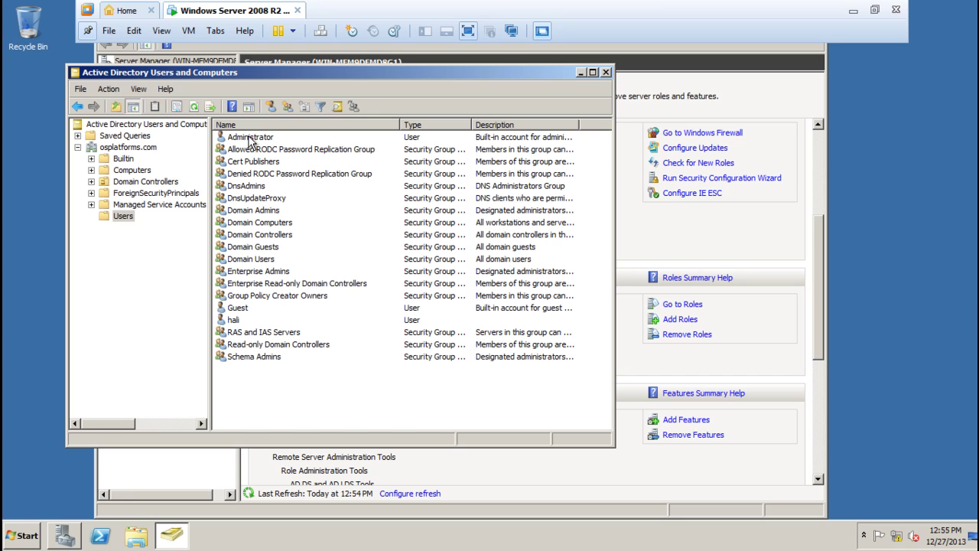
# Inspect the Domain Controllers, Administrator and Guest entries, then clear the selection
pyautogui.click(257, 239)
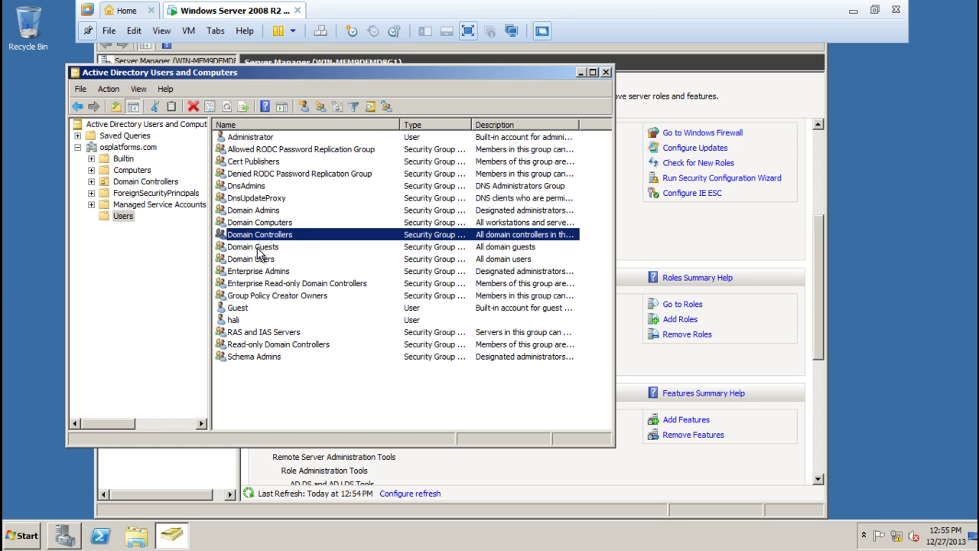
pyautogui.click(239, 142)
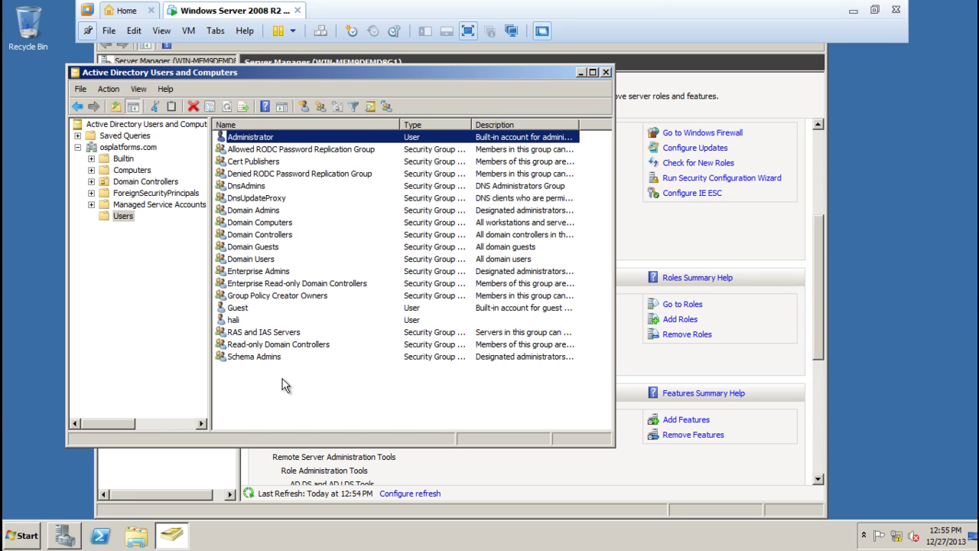
pyautogui.click(235, 309)
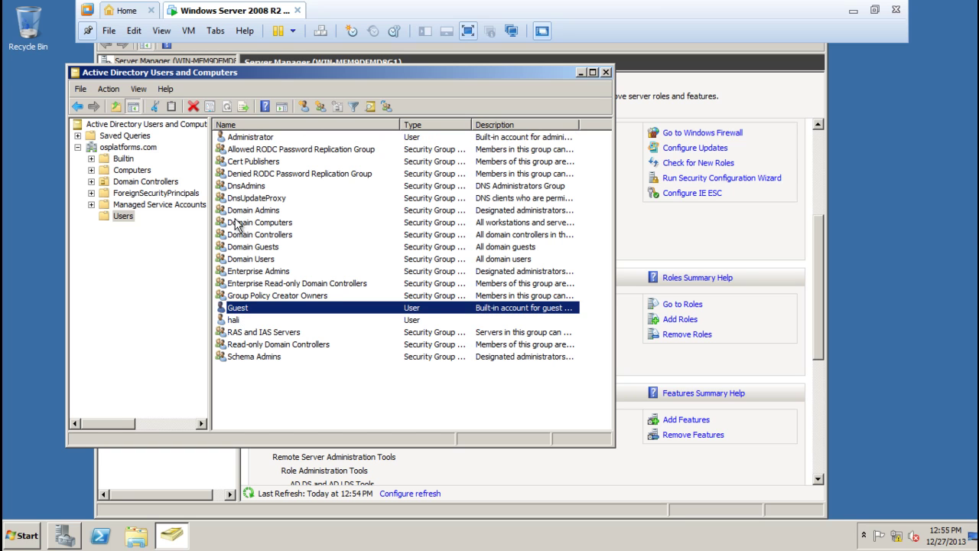
pyautogui.click(237, 140)
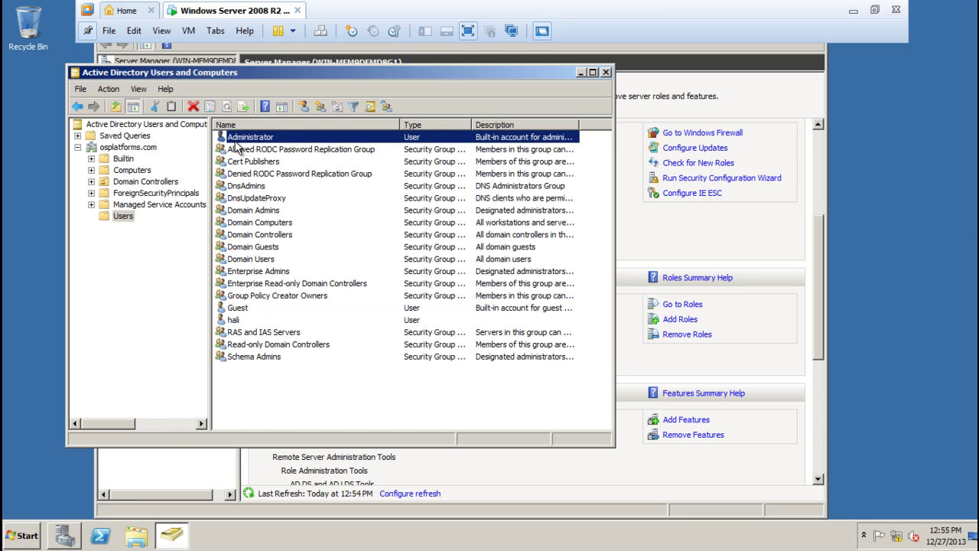
pyautogui.click(251, 237)
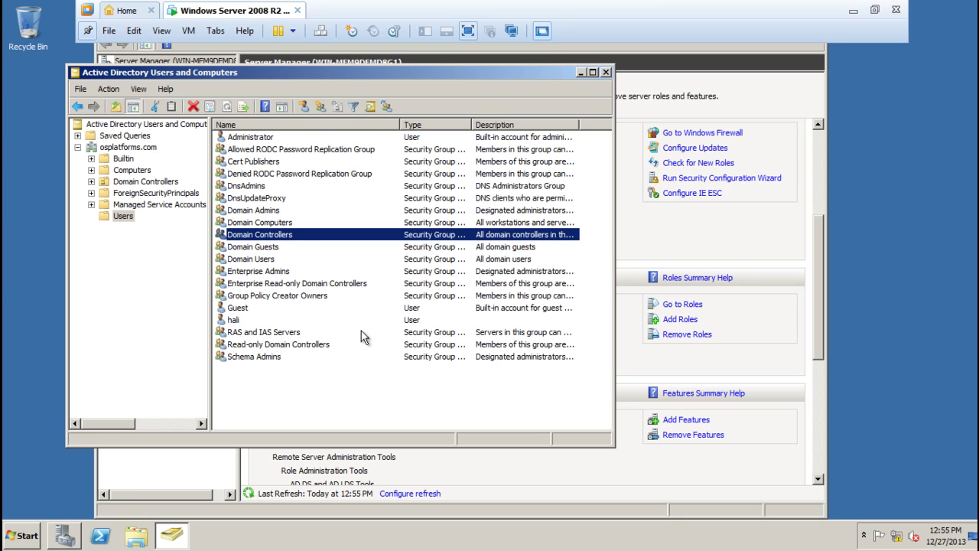
pyautogui.click(242, 382)
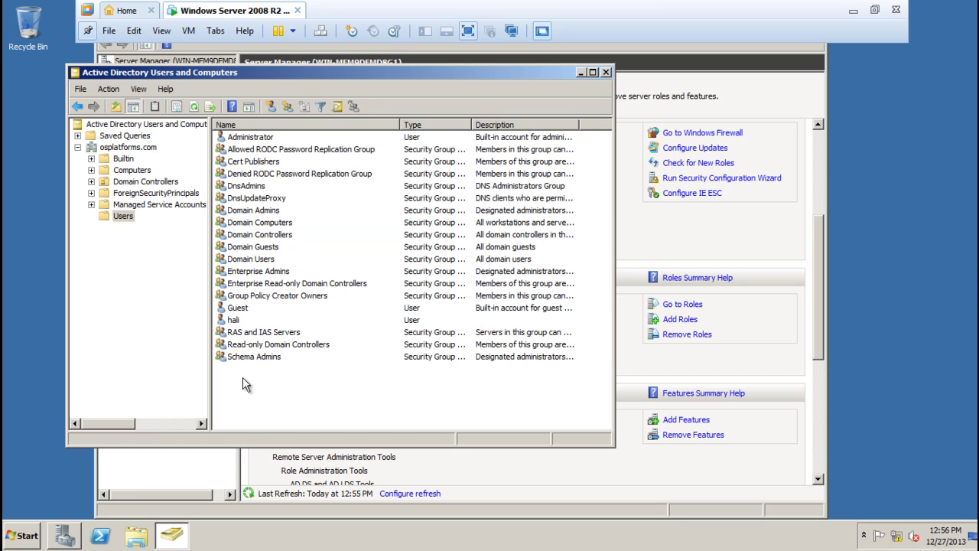
# Create a new user in Users, entering first, last and logon names, and continue to the password step
pyautogui.rightClick(243, 377)
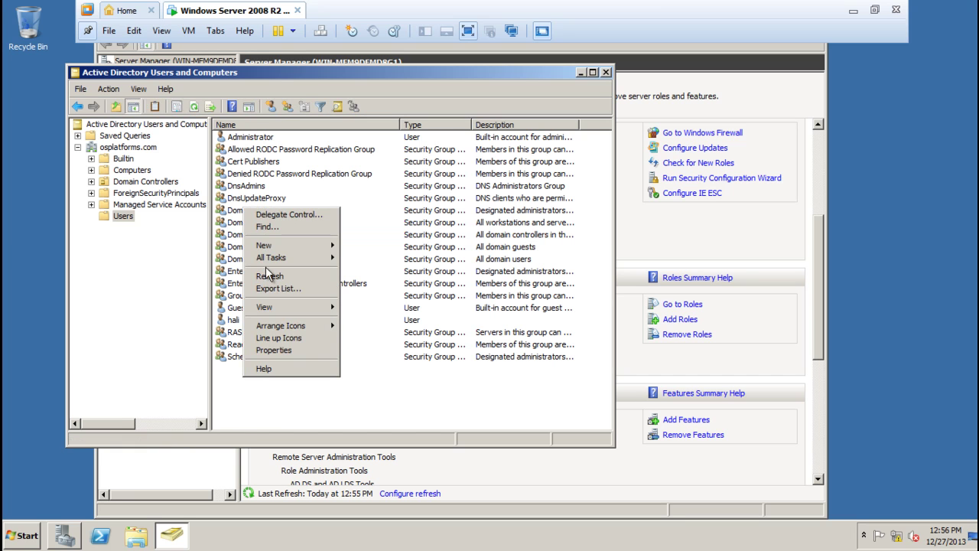
pyautogui.moveTo(266, 246)
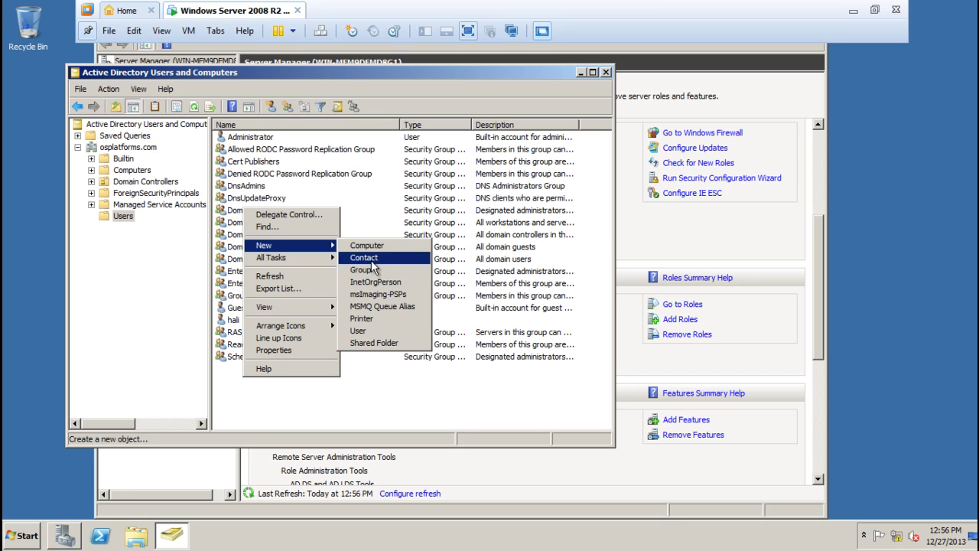
pyautogui.click(359, 331)
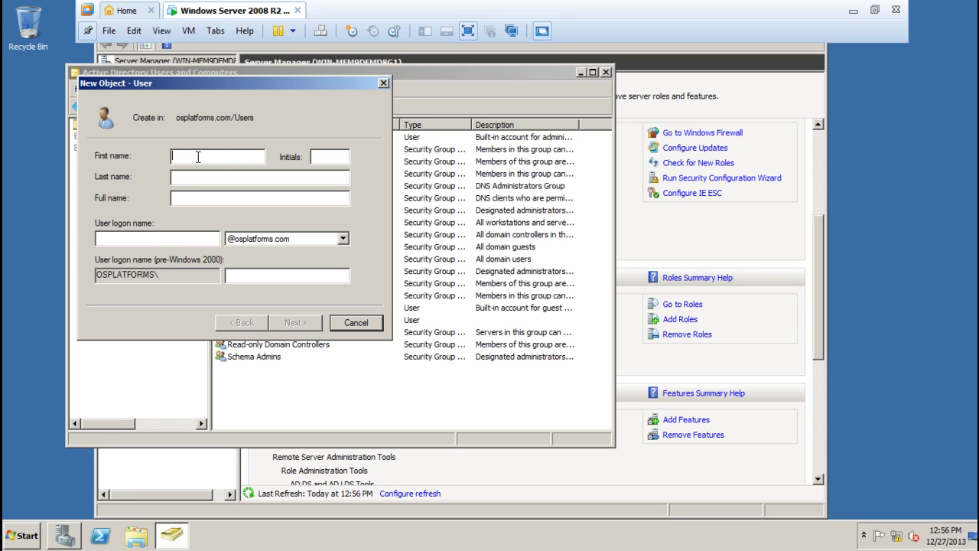
pyautogui.write('O')
pyautogui.write('rlando ')
pyautogui.write('Bloom')
pyautogui.write('Ol')
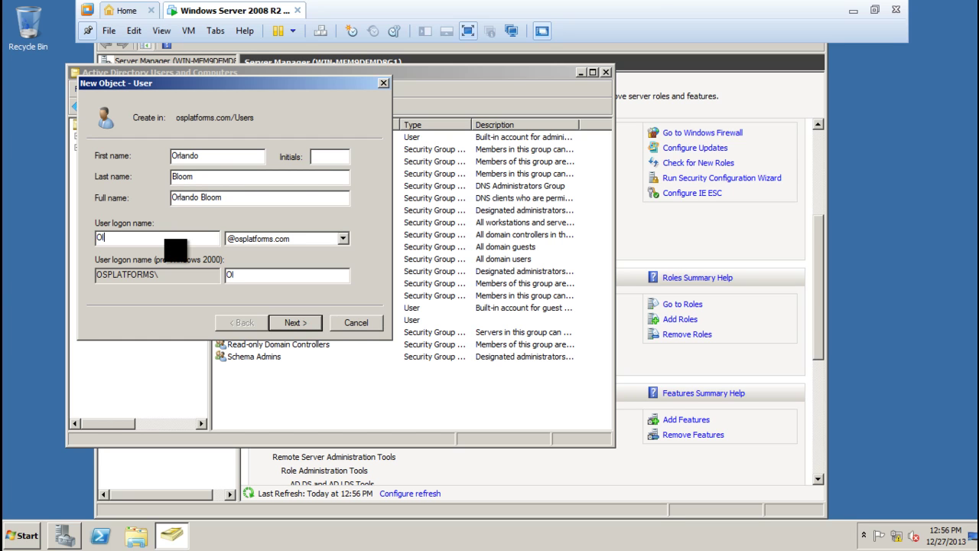
pyautogui.press('BackSpace')
pyautogui.write('orloandobloom')
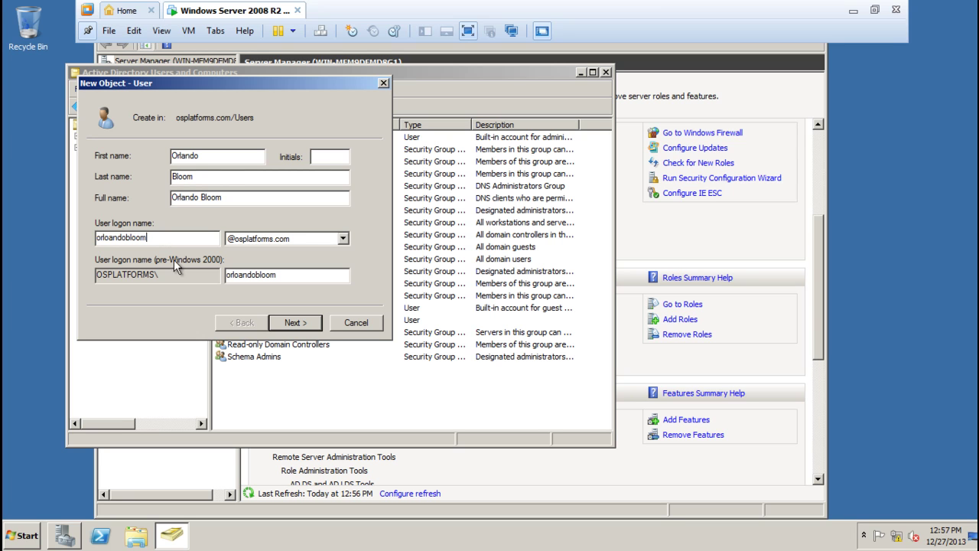
pyautogui.click(301, 322)
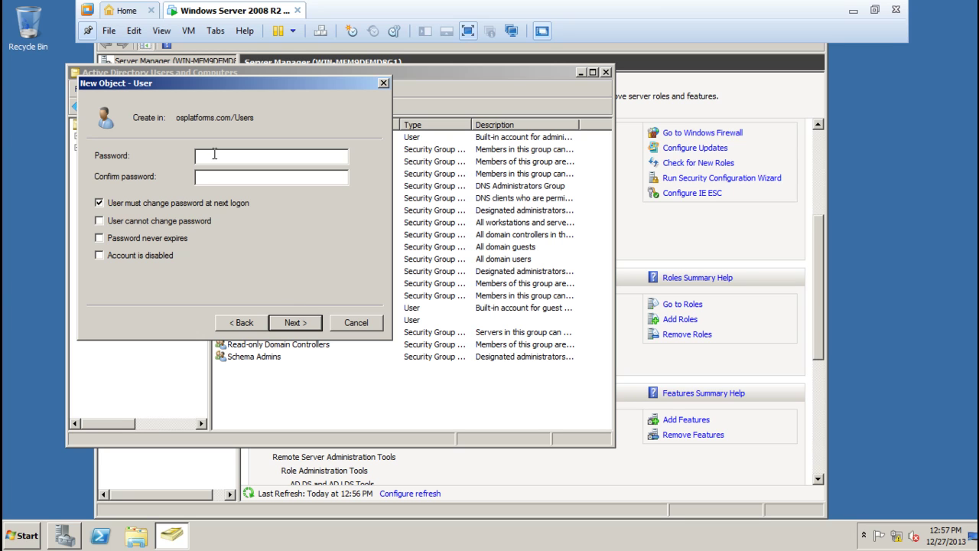
# Enter and confirm the password, untick change-at-next-logon, and tick 'User cannot change password'
pyautogui.write('Pa')
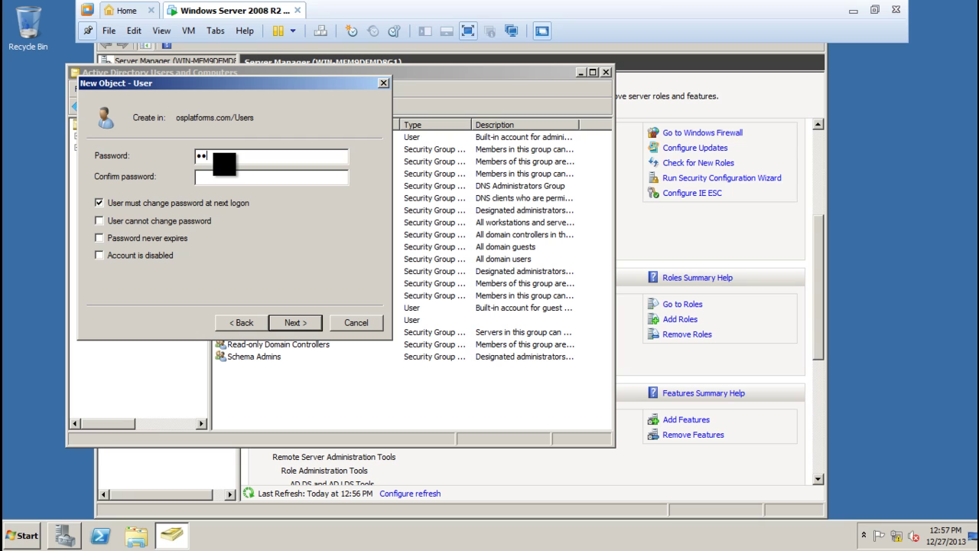
pyautogui.write('$$w')
pyautogui.press('Tab')
pyautogui.write('Pa$$w0rd!')
pyautogui.click(101, 203)
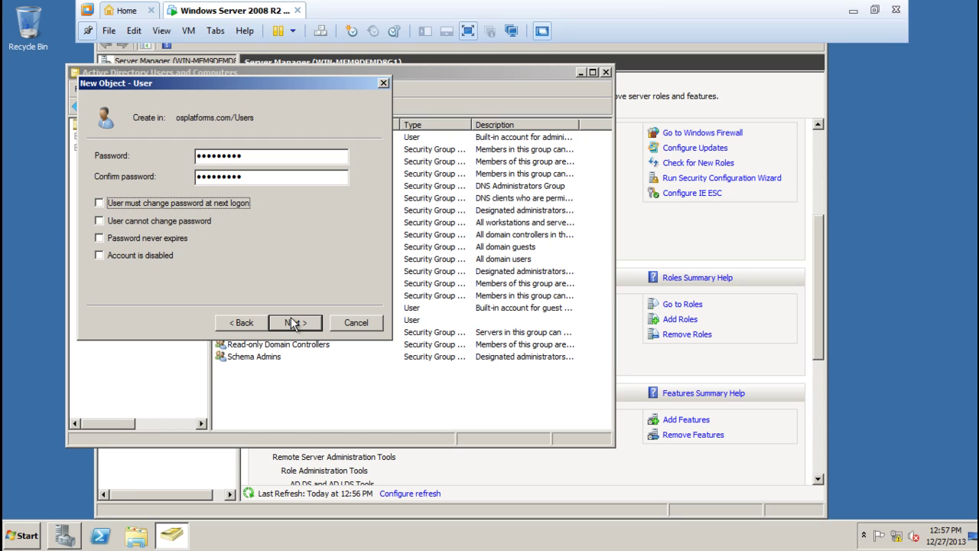
pyautogui.click(101, 222)
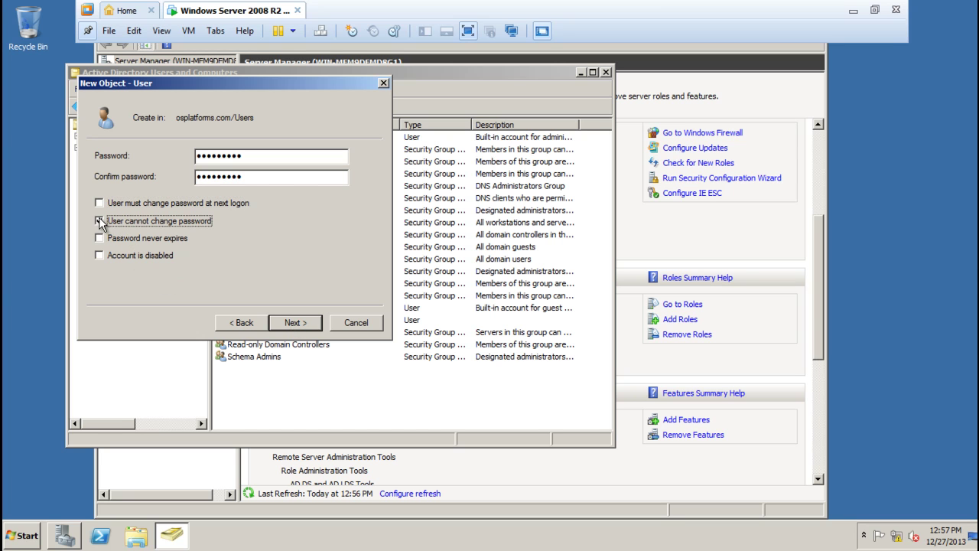
pyautogui.click(294, 324)
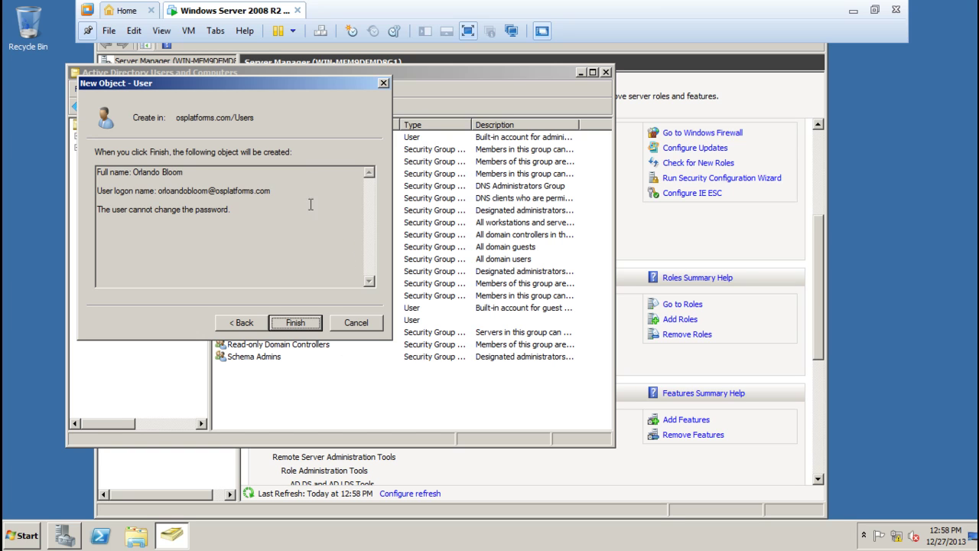
# Finish creating the new user account and open its properties
pyautogui.click(304, 327)
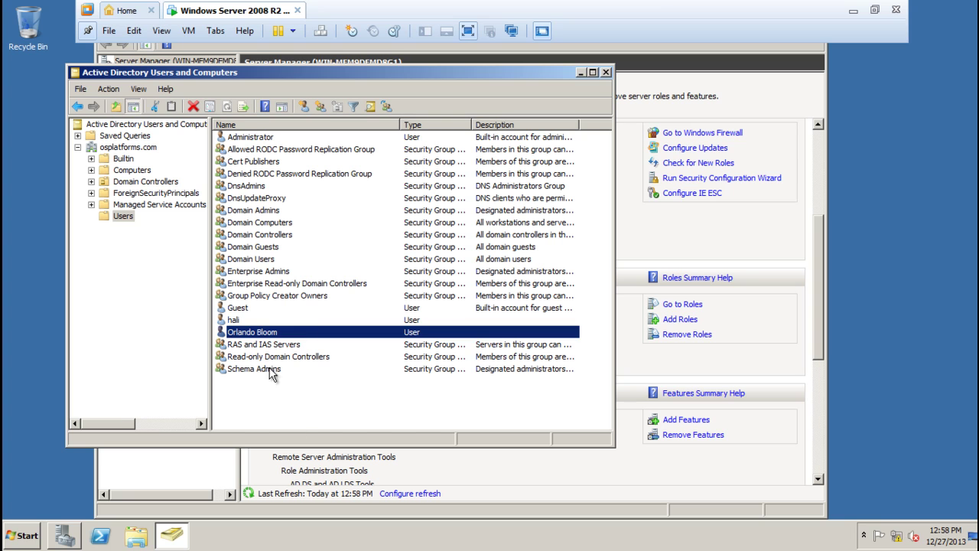
pyautogui.click(320, 425)
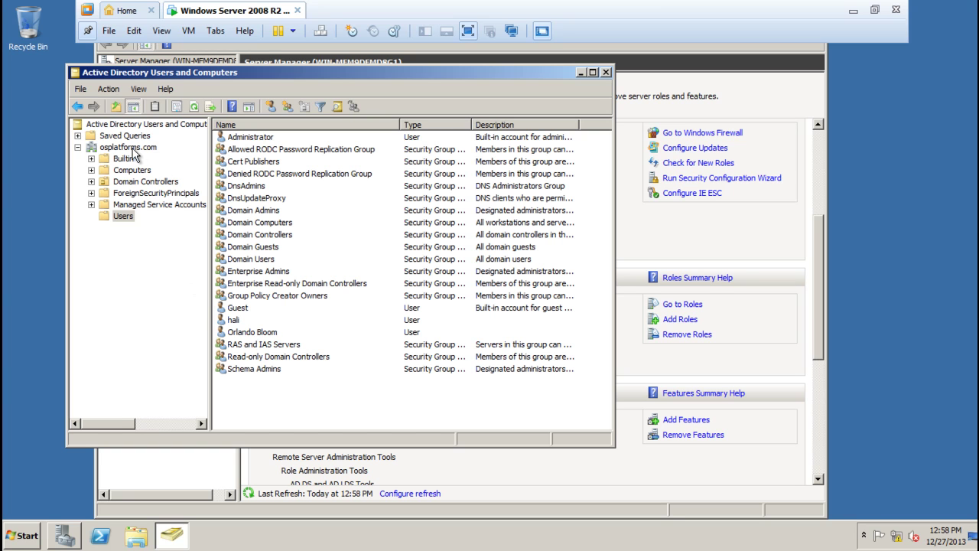
pyautogui.doubleClick(237, 332)
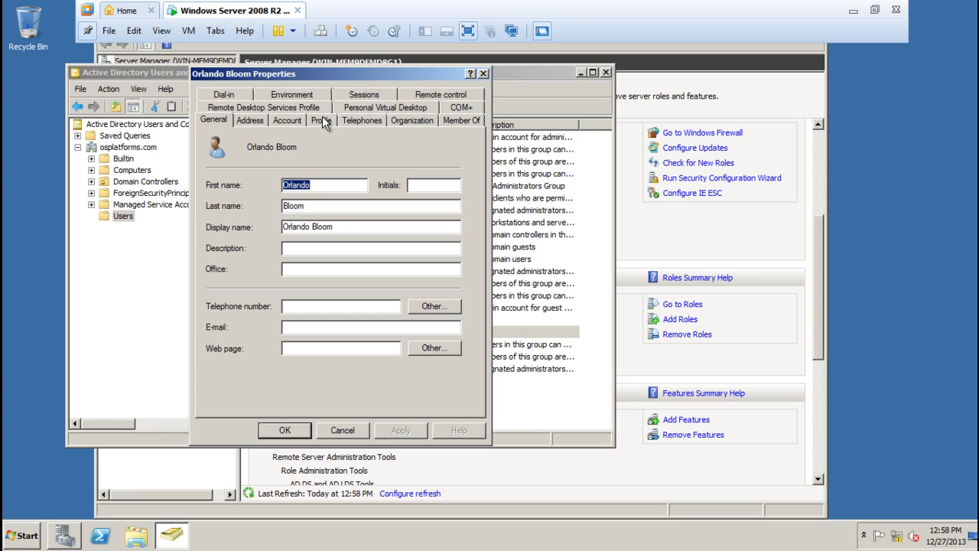
# Review the Address and Account tabs and open the Log On To workstation settings
pyautogui.click(251, 121)
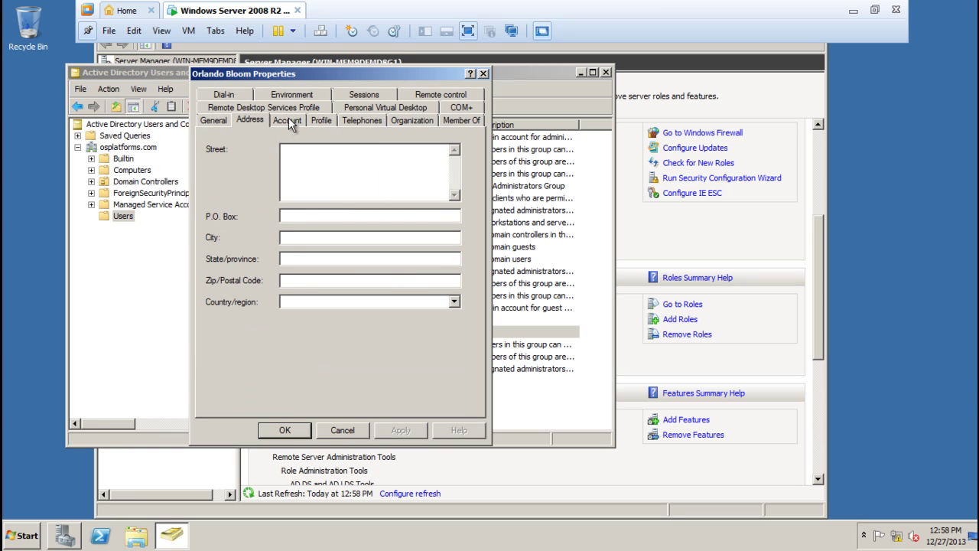
pyautogui.click(288, 120)
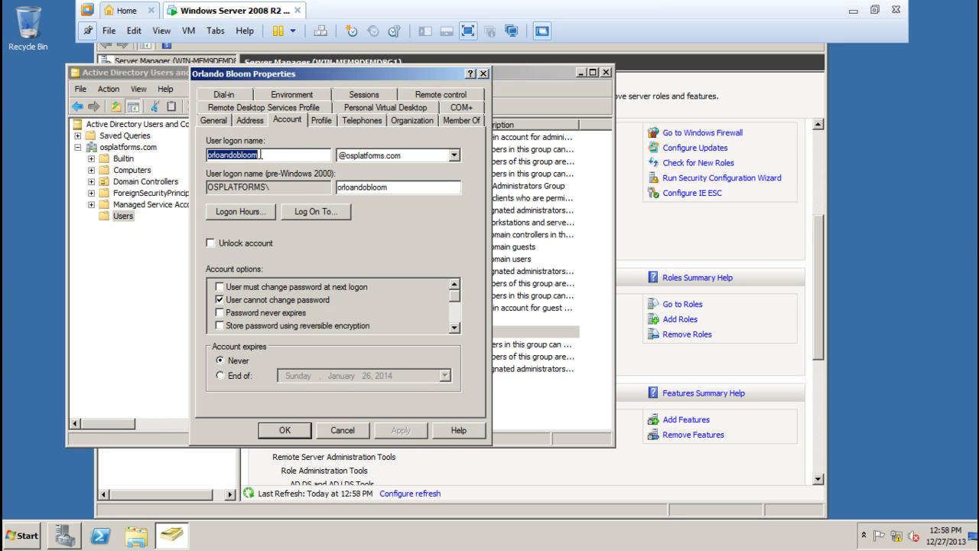
pyautogui.click(260, 154)
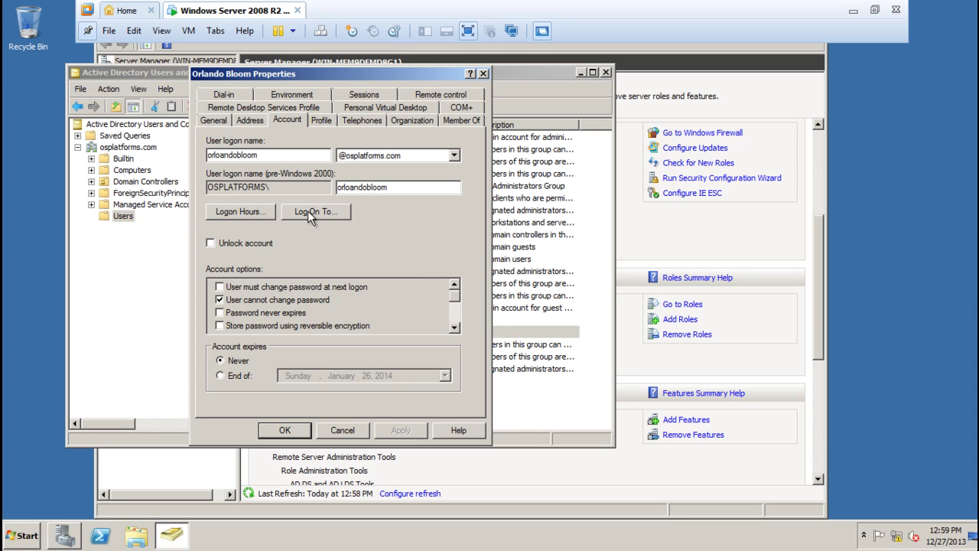
pyautogui.click(308, 211)
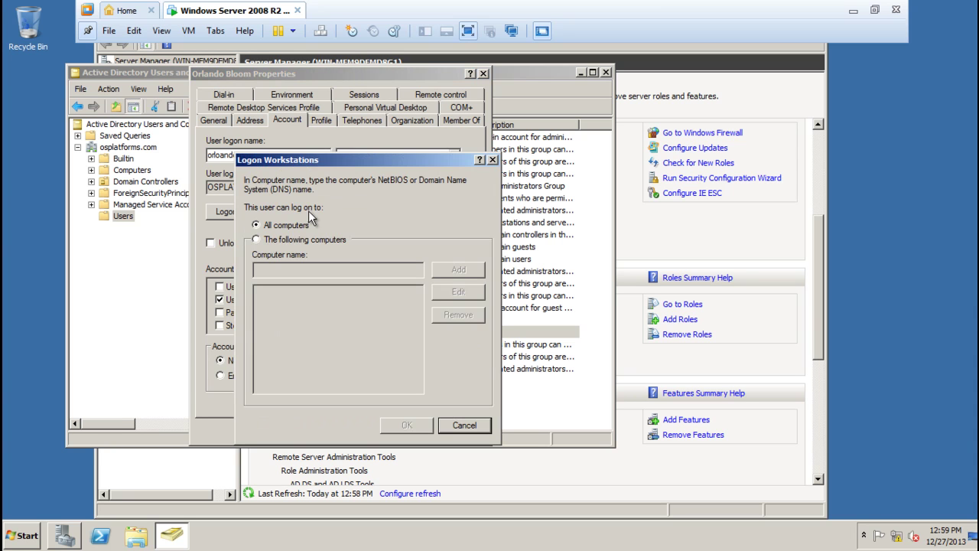
# Leave logon workstations unchanged after toggling its options, then view the Profile tab
pyautogui.click(257, 239)
pyautogui.click(263, 227)
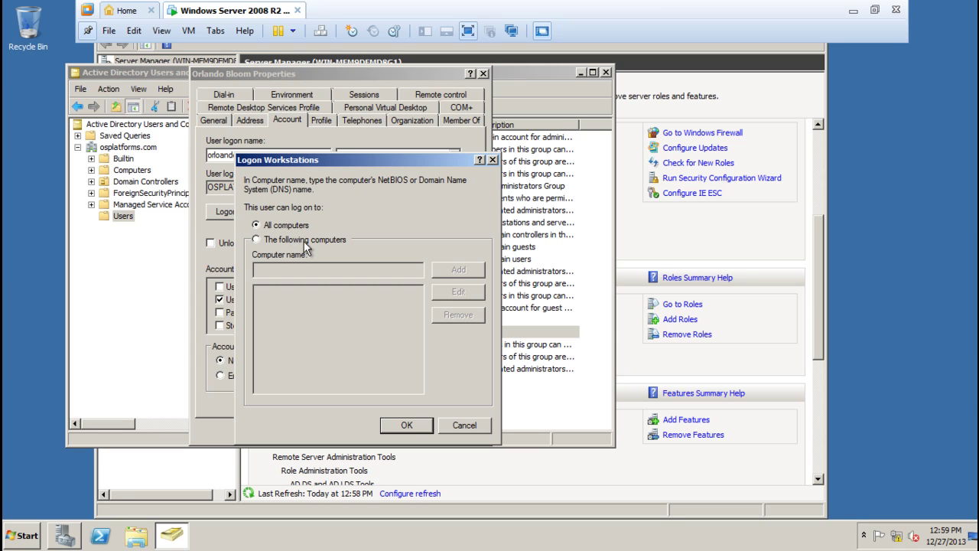
pyautogui.click(258, 239)
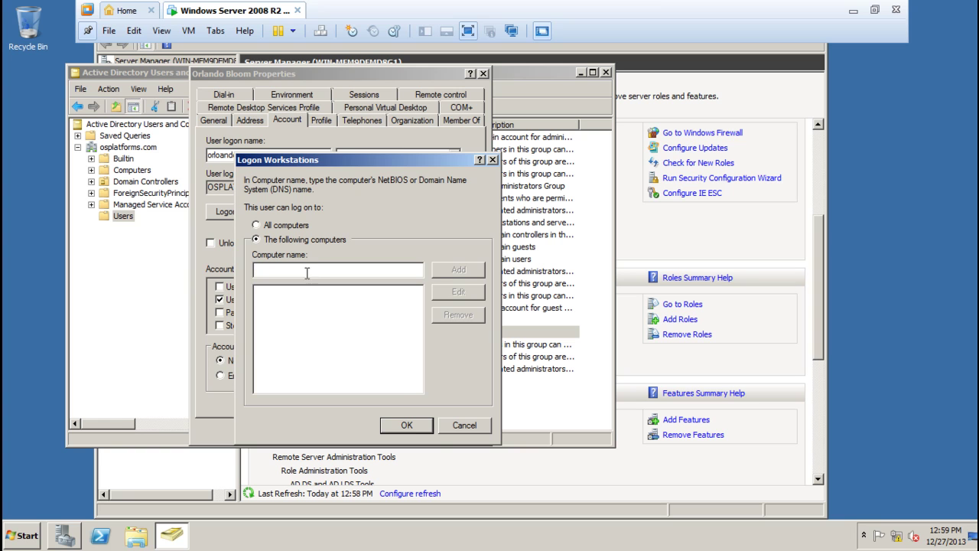
pyautogui.click(457, 425)
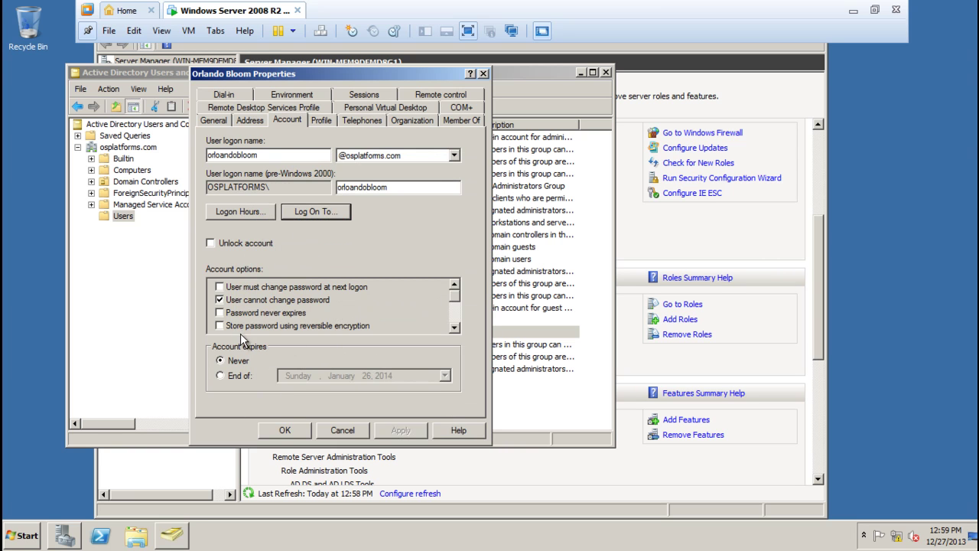
pyautogui.click(322, 120)
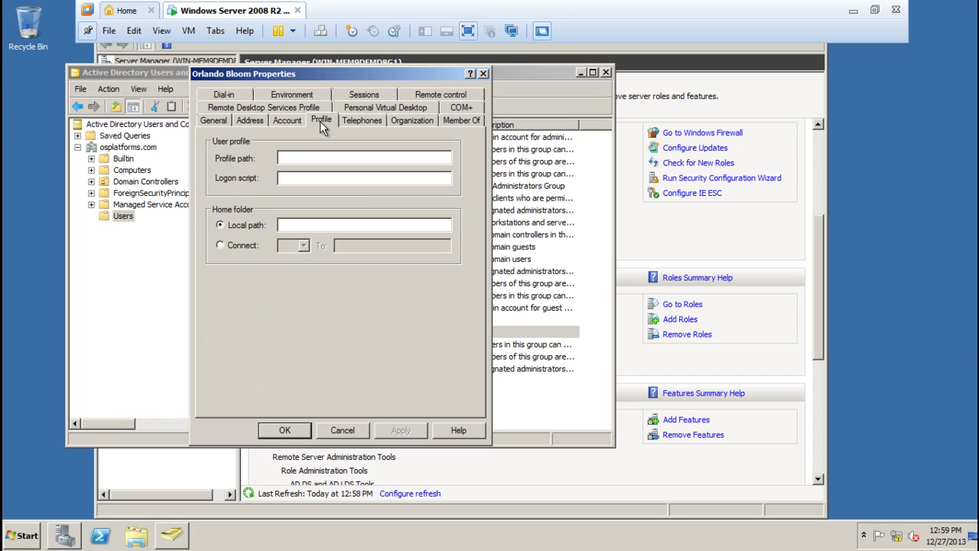
# Review the Virtual Desktop, Environment, Remote control and Dial-in tabs, then close the properties with OK
pyautogui.click(367, 105)
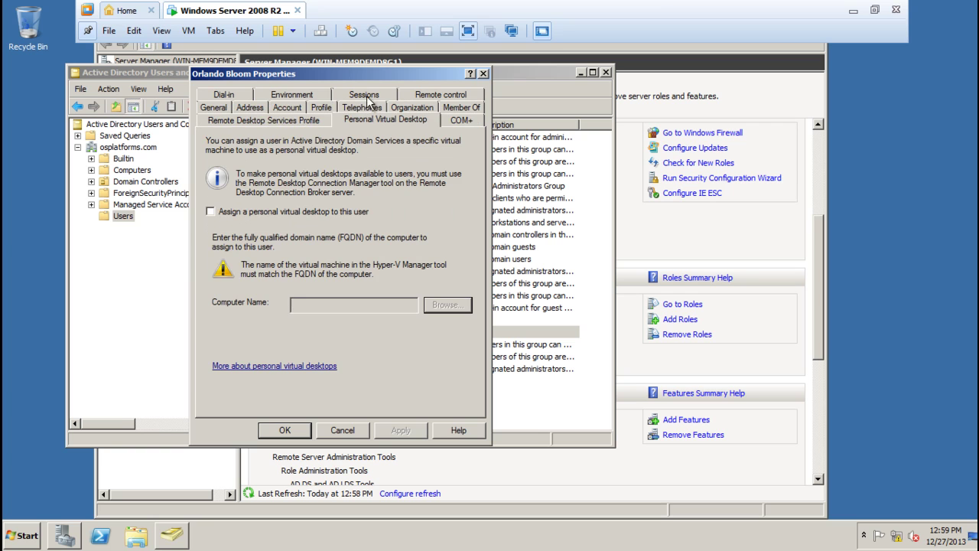
pyautogui.click(314, 94)
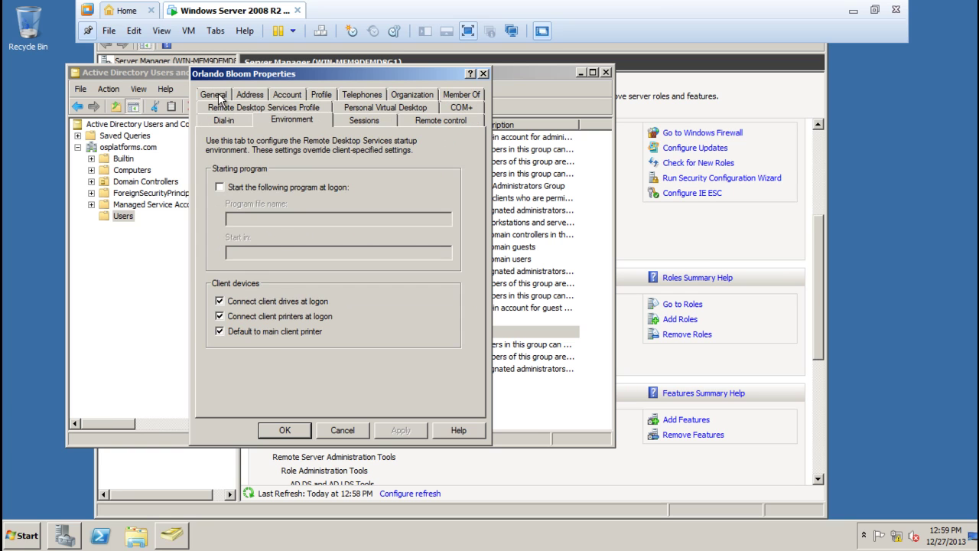
pyautogui.click(220, 95)
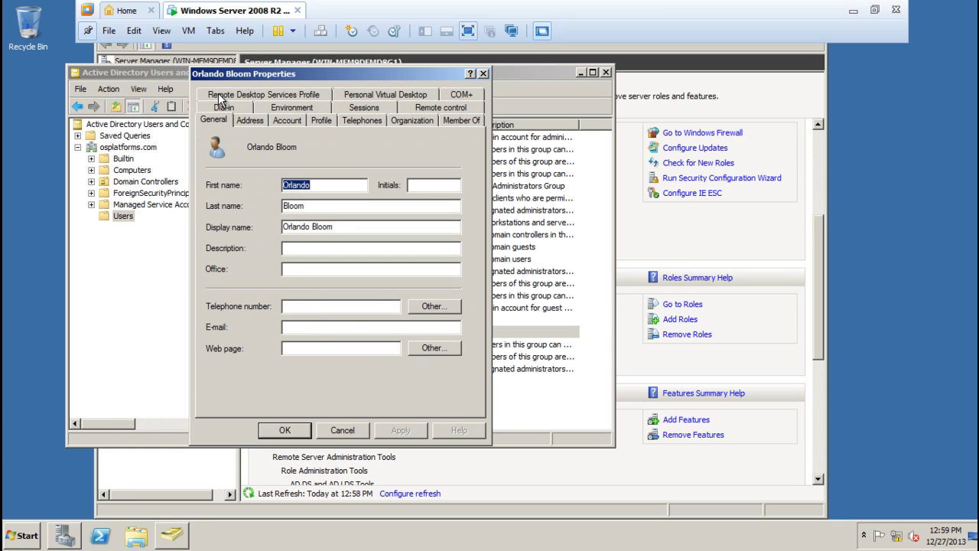
pyautogui.click(445, 111)
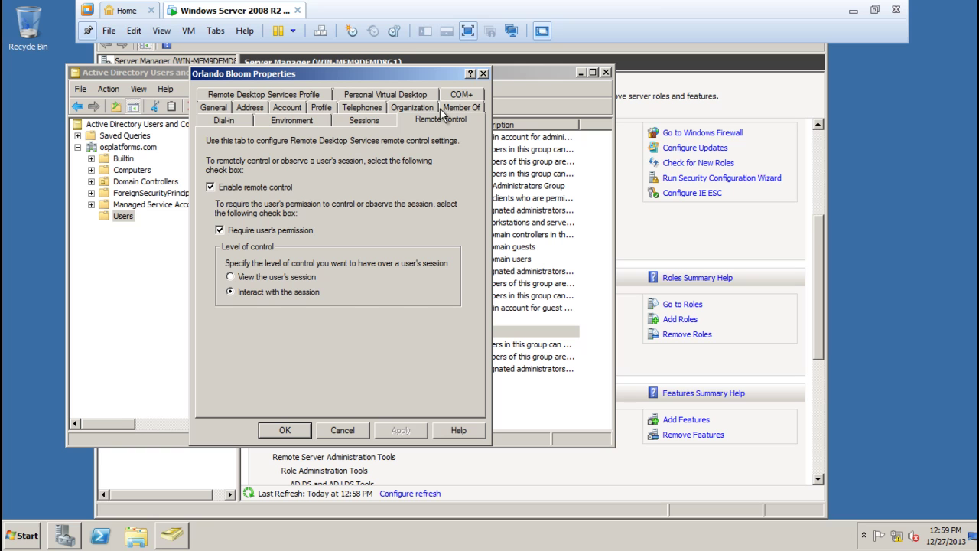
pyautogui.click(230, 119)
pyautogui.click(215, 107)
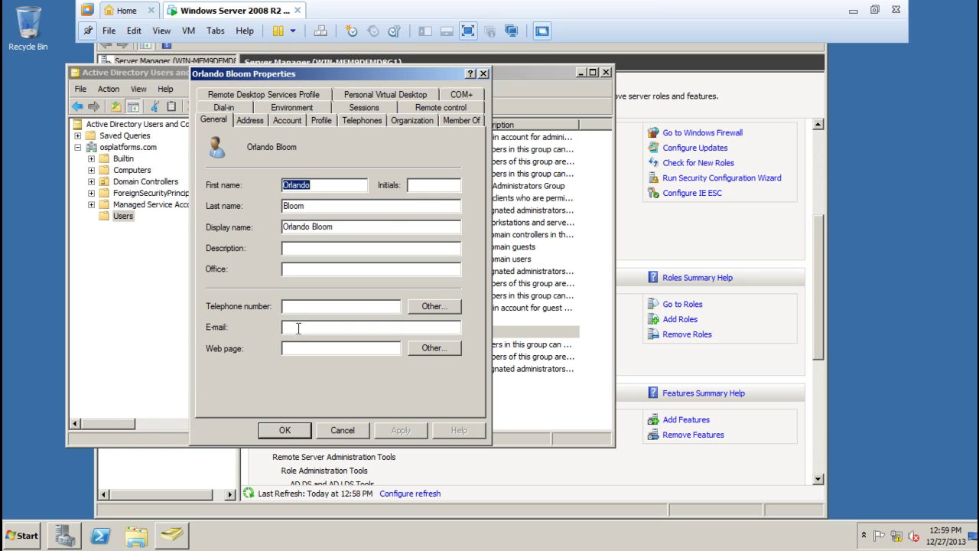
pyautogui.click(285, 430)
pyautogui.click(280, 390)
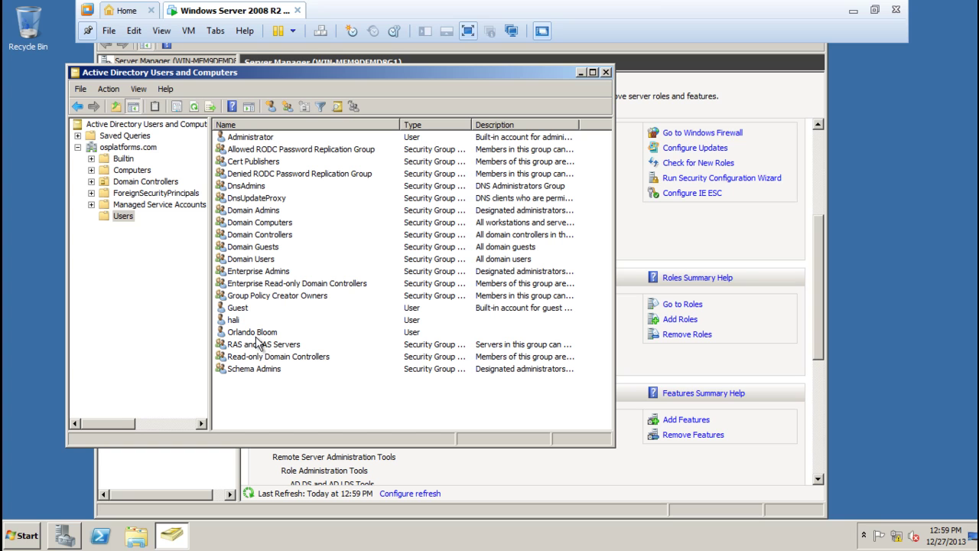
pyautogui.click(257, 335)
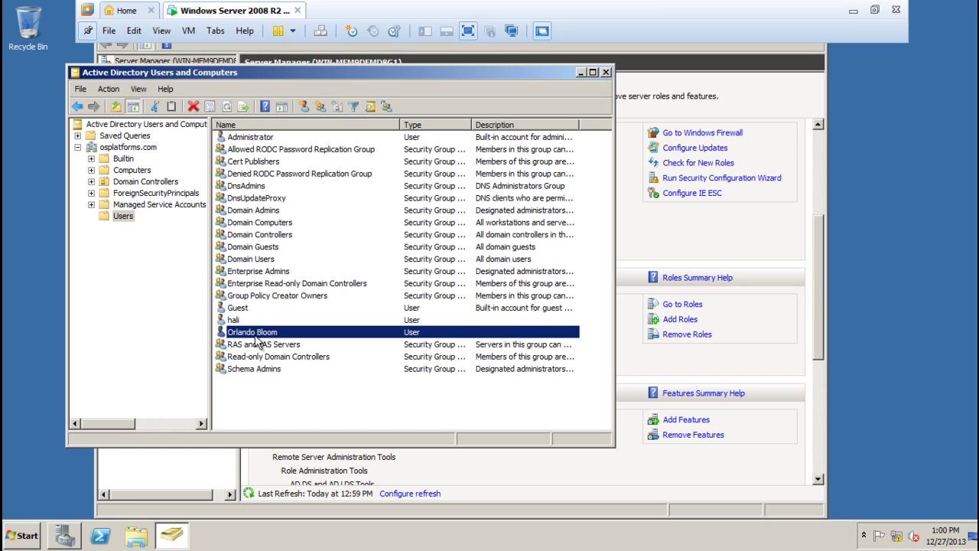
pyautogui.click(130, 151)
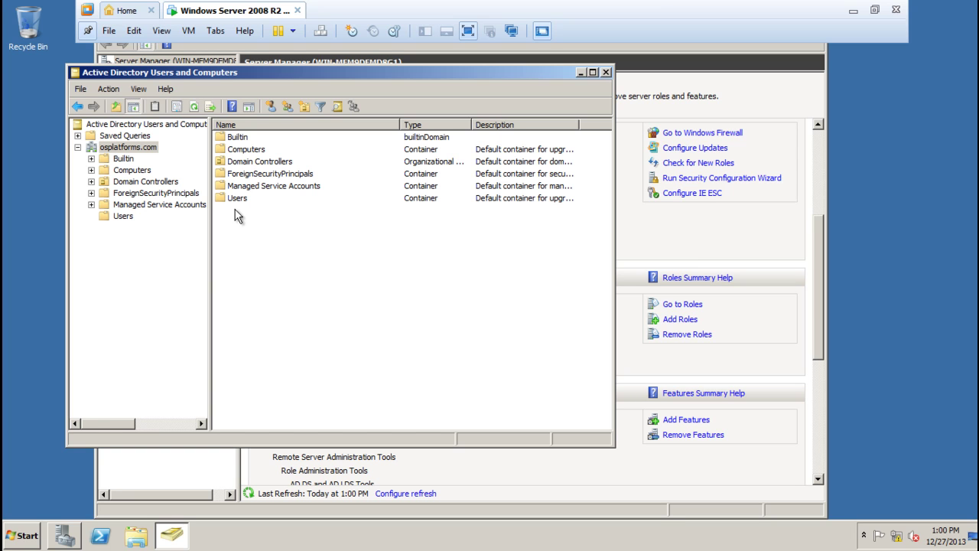
pyautogui.doubleClick(240, 199)
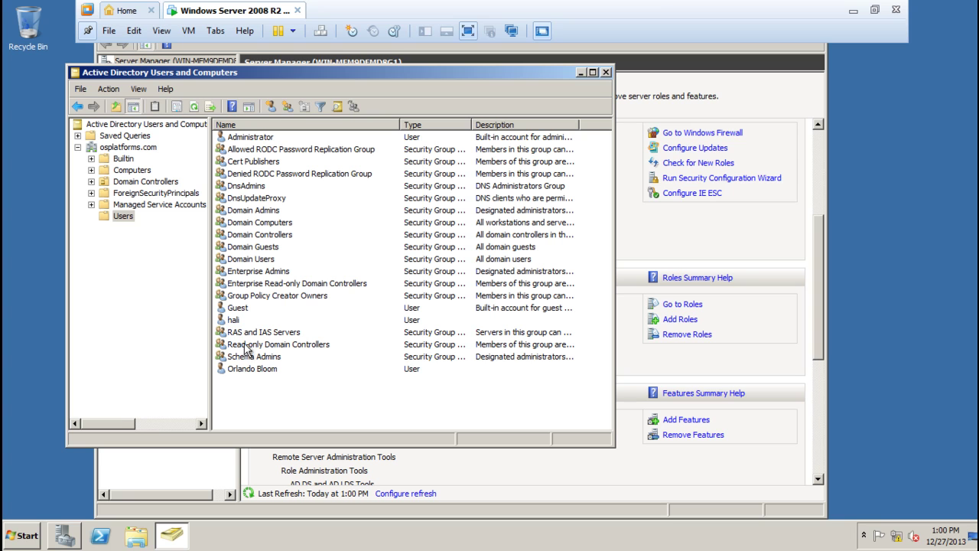
pyautogui.click(247, 370)
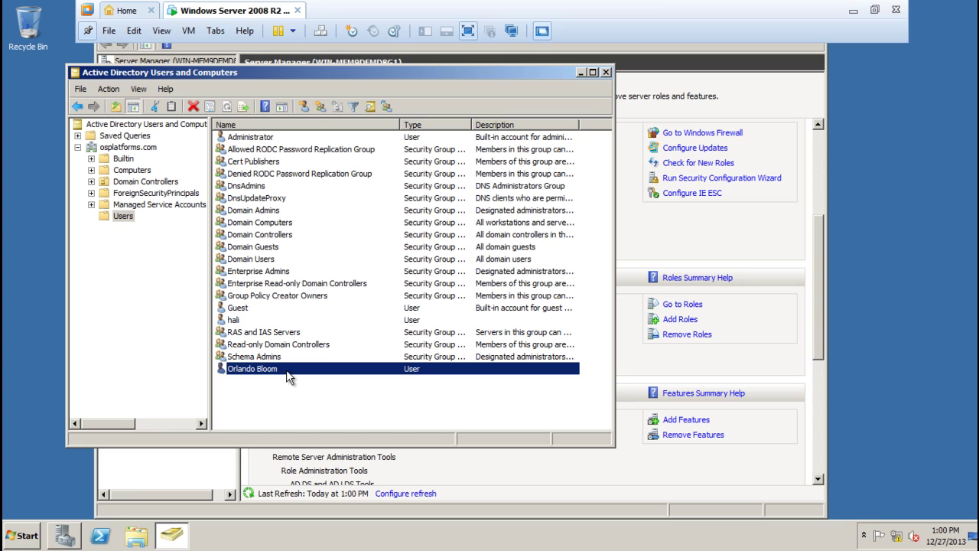
pyautogui.click(251, 397)
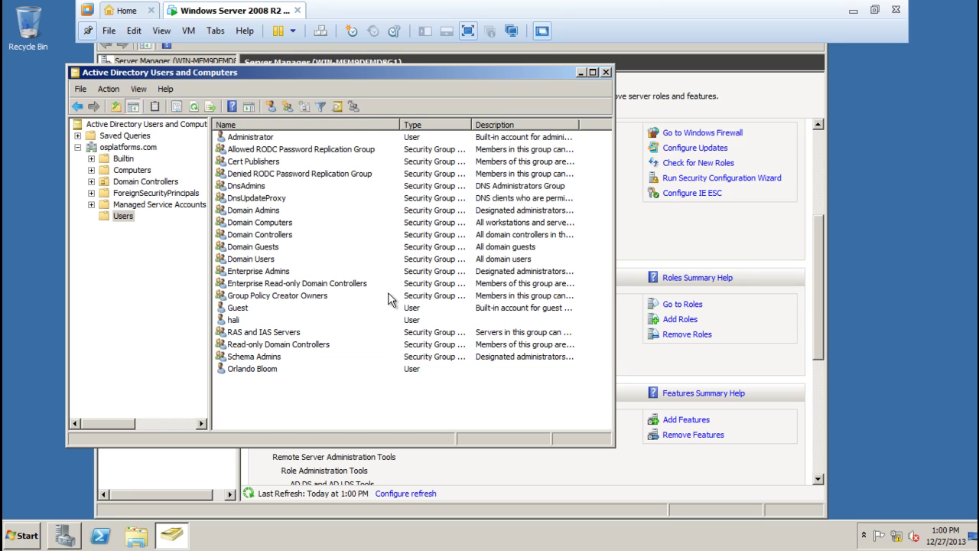
# Close Active Directory Users and Computers and scroll the Server Manager tree to reveal the full server name
pyautogui.click(605, 72)
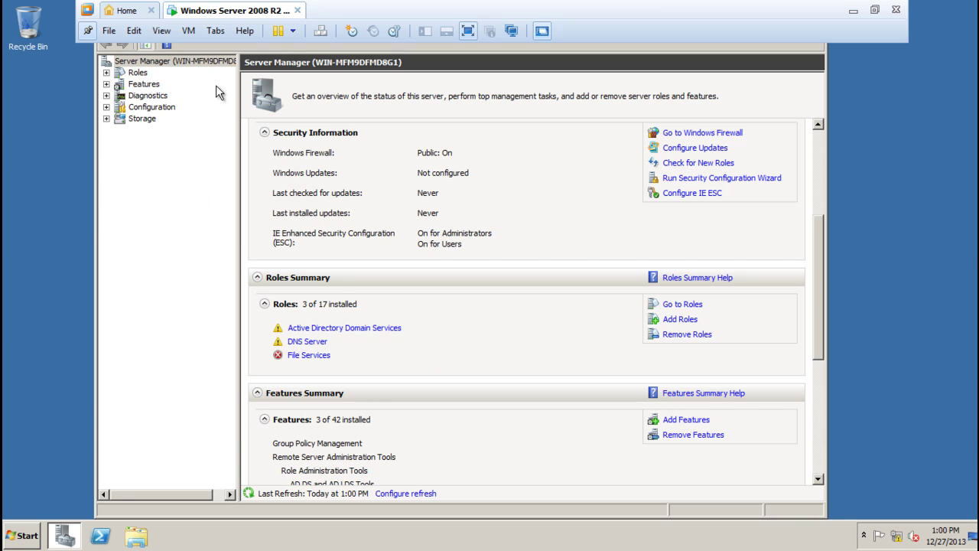
pyautogui.moveTo(183, 493); pyautogui.dragTo(204, 492)
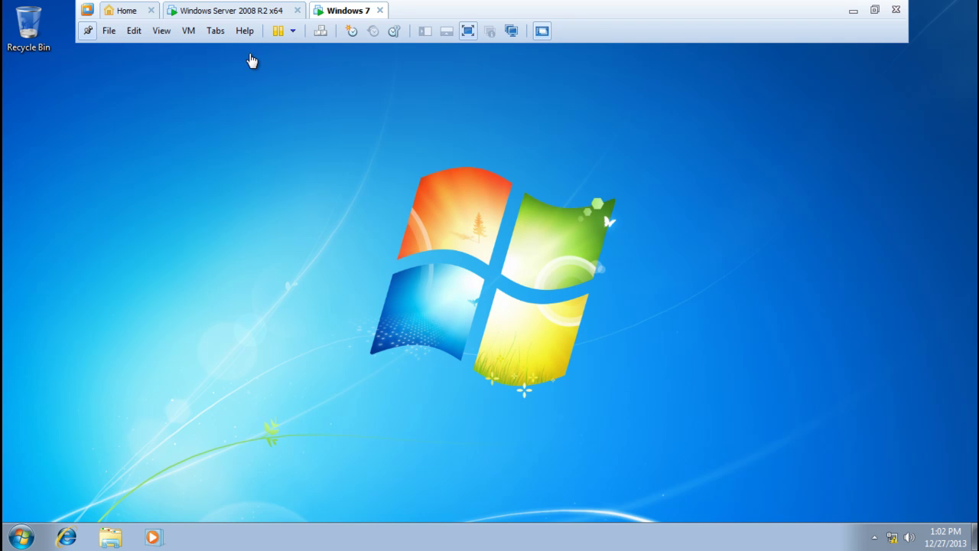
pyautogui.click(222, 16)
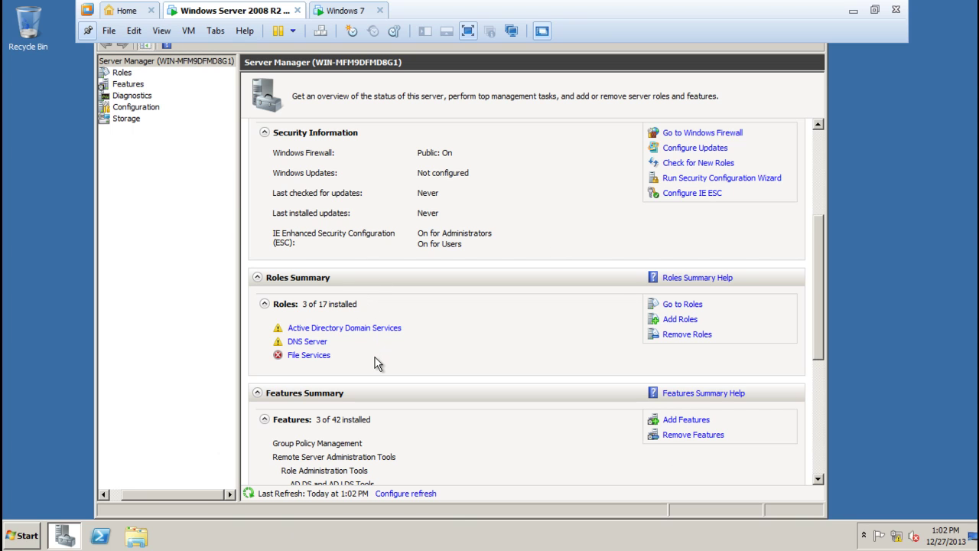
pyautogui.click(174, 313)
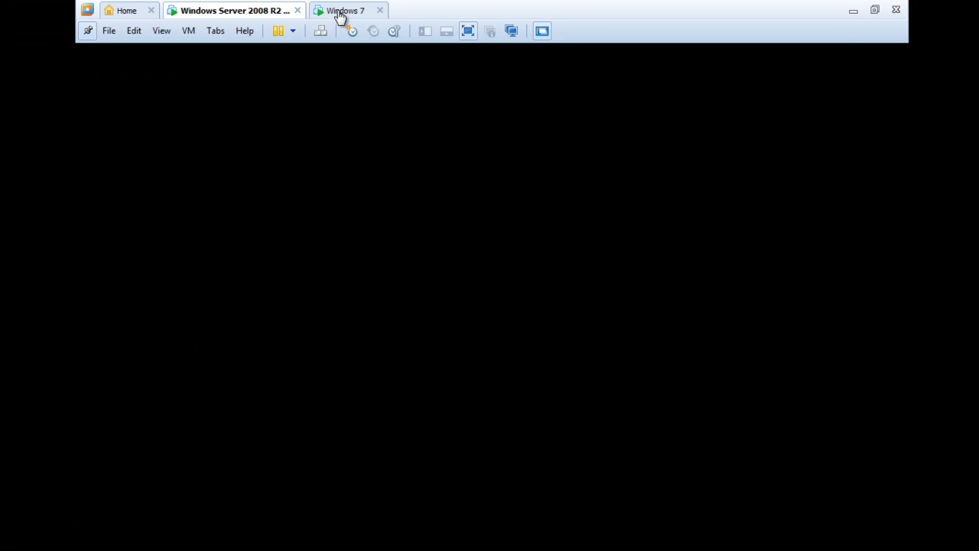
pyautogui.click(339, 13)
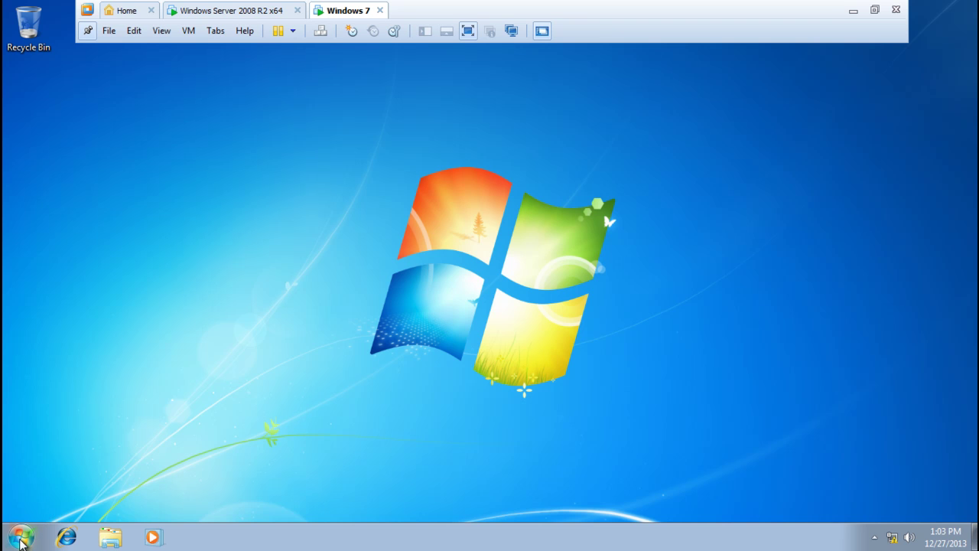
# Open the Windows 7 System page via Computer > Properties and its computer name Change settings
pyautogui.click(21, 541)
pyautogui.rightClick(219, 374)
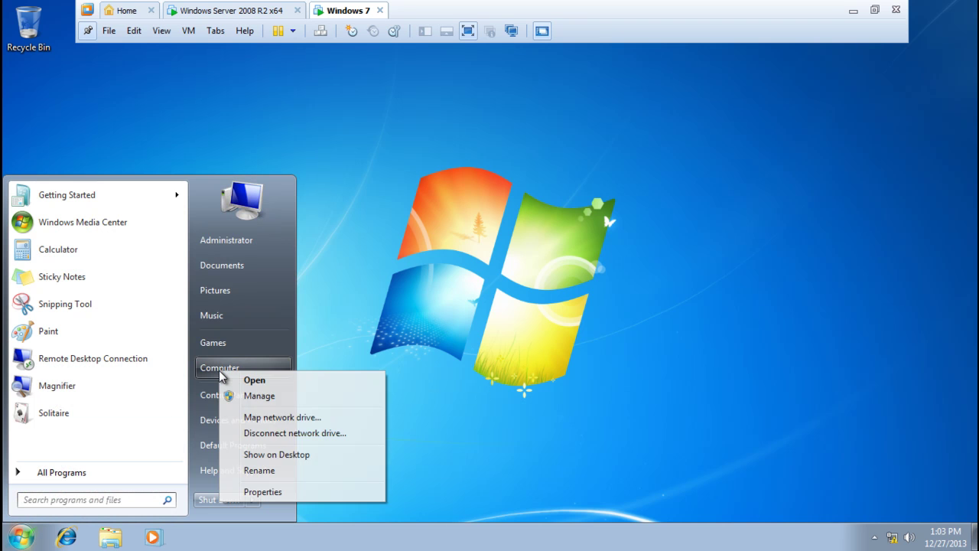
pyautogui.click(263, 492)
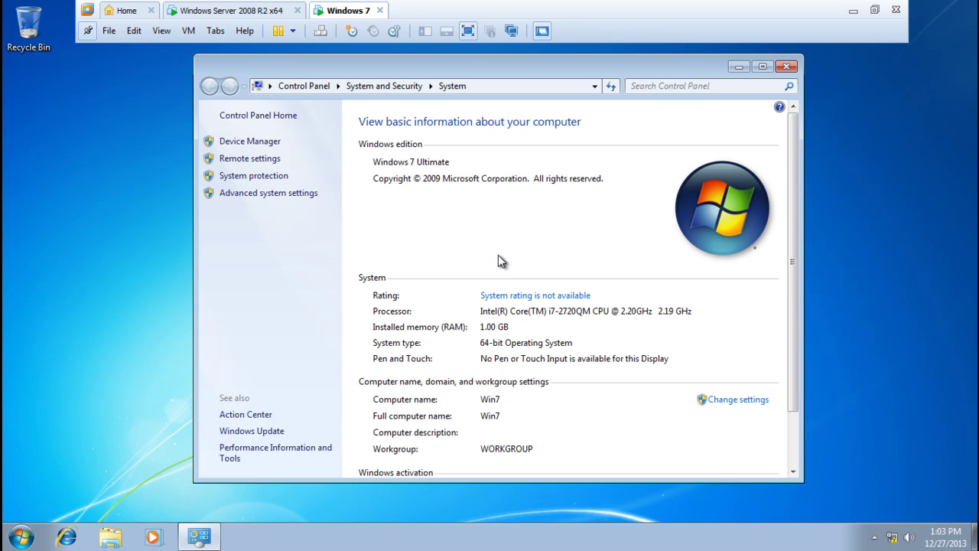
pyautogui.scroll(-1, 517, 262)
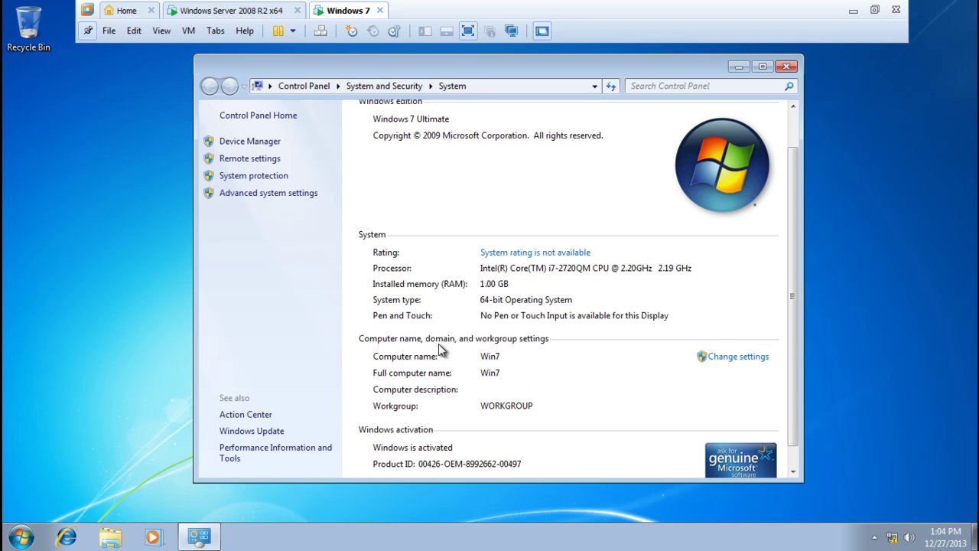
pyautogui.click(745, 360)
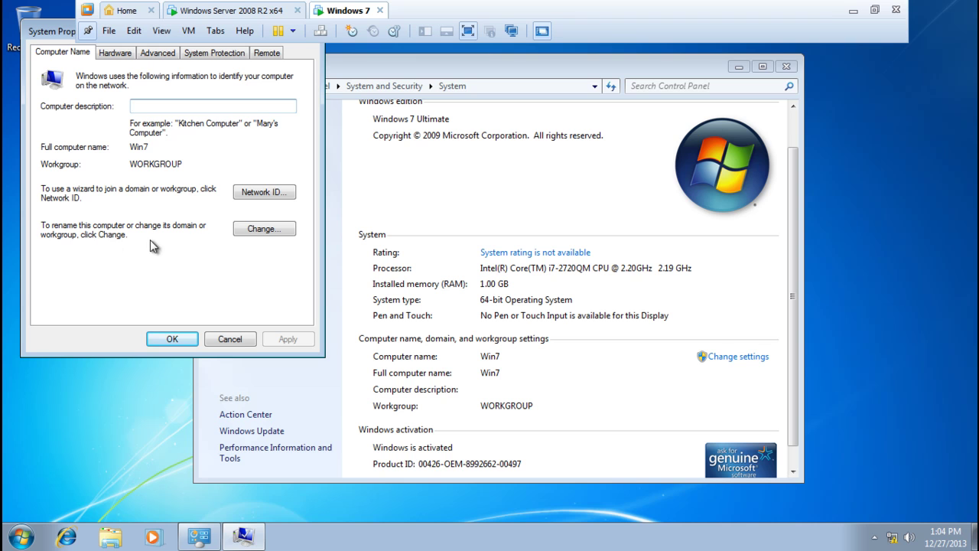
# Make Win7 a member of the osplatforms.com domain and submit the change
pyautogui.click(265, 231)
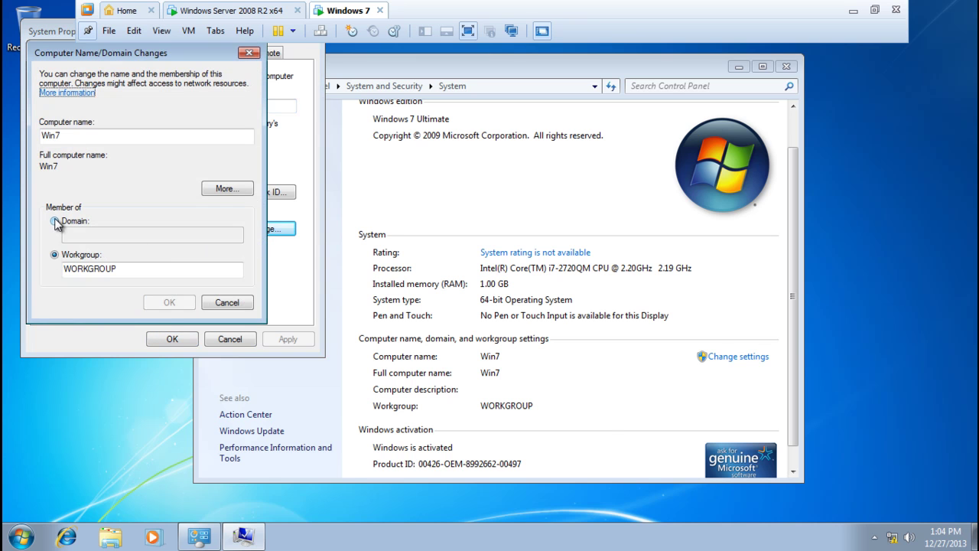
pyautogui.click(71, 138)
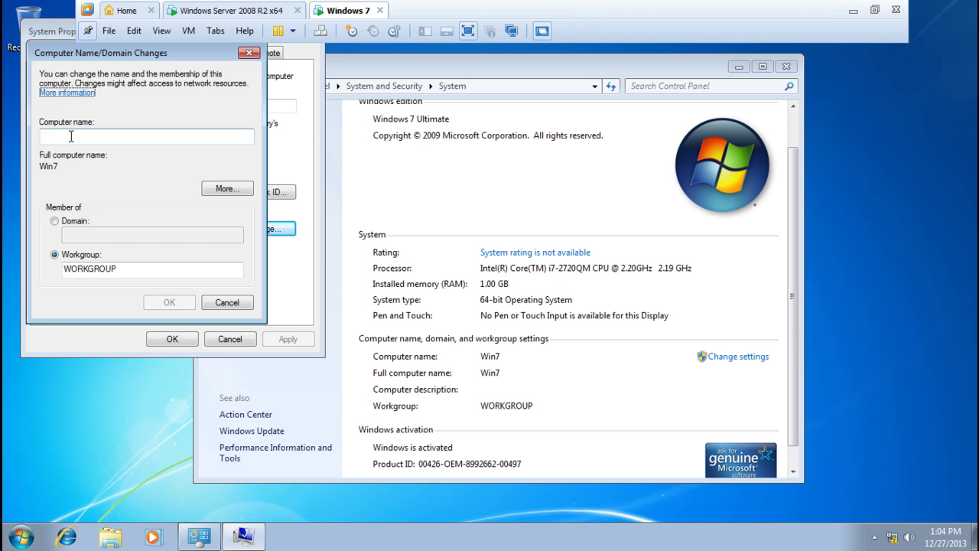
pyautogui.click(55, 221)
pyautogui.click(81, 235)
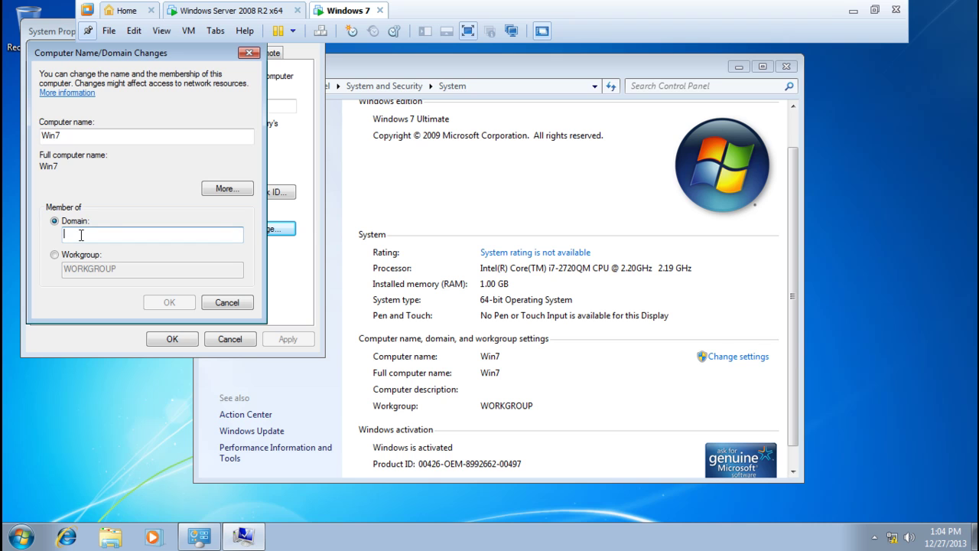
pyautogui.write('osplatforms.com')
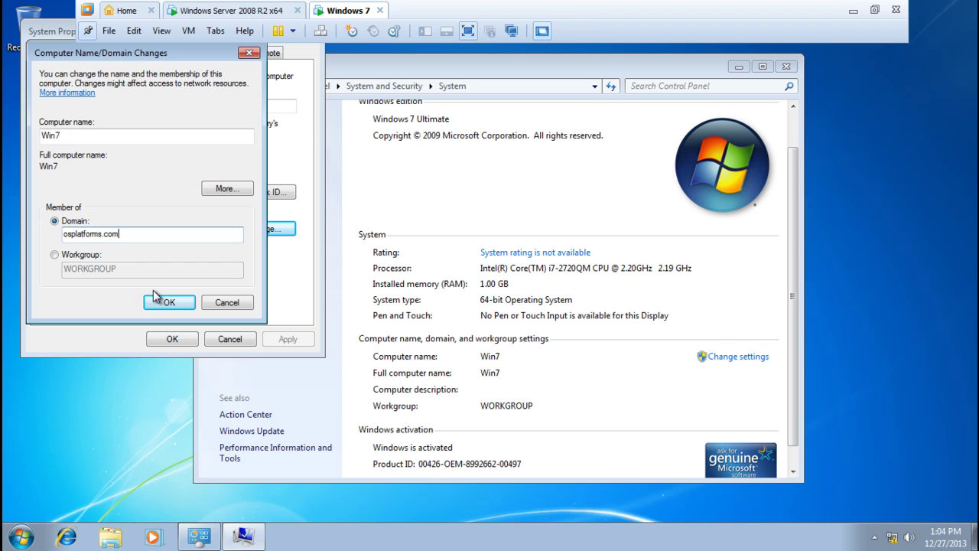
pyautogui.click(166, 304)
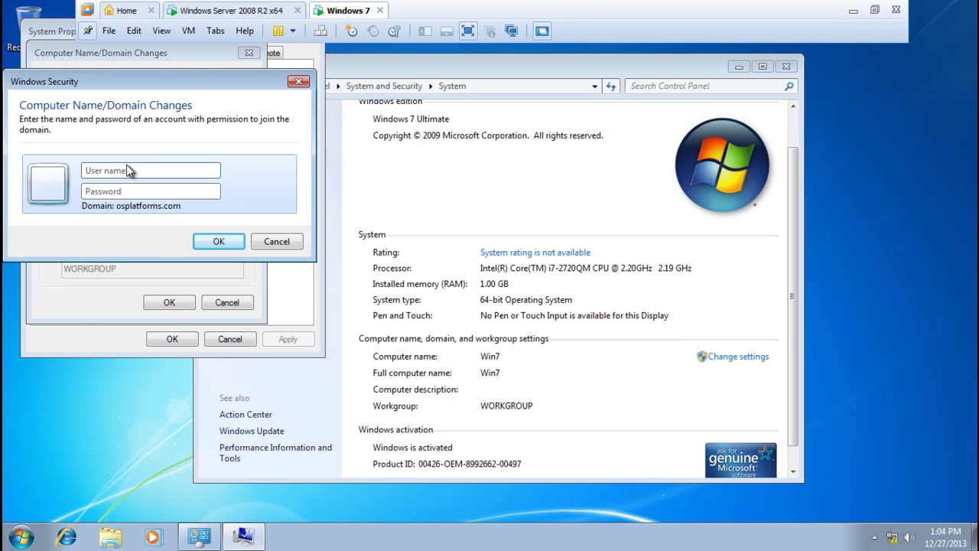
# Authenticate the domain join with the domain administrator user name and password
pyautogui.write('administra')
pyautogui.press('Tab')
pyautogui.write('Pa')
pyautogui.press('BackSpace')
pyautogui.press('capslock')
pyautogui.write('P')
pyautogui.press('capslock')
pyautogui.click(217, 240)
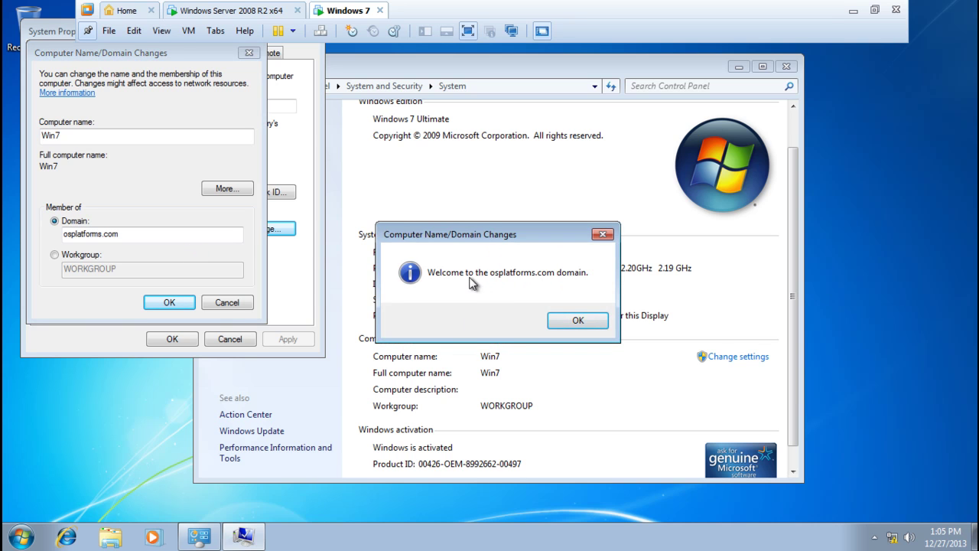
# Acknowledge the osplatforms.com welcome and restart notices, then close System Properties
pyautogui.click(575, 322)
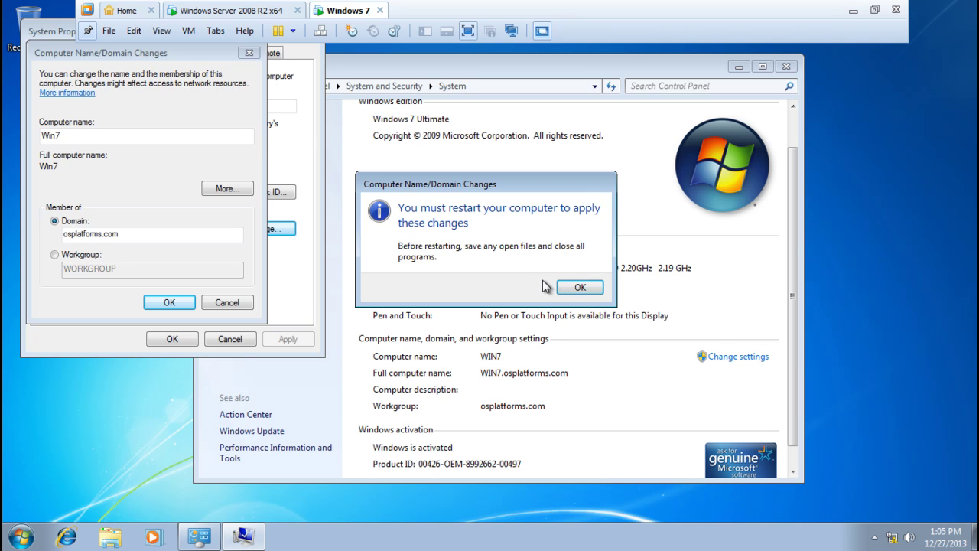
pyautogui.click(579, 287)
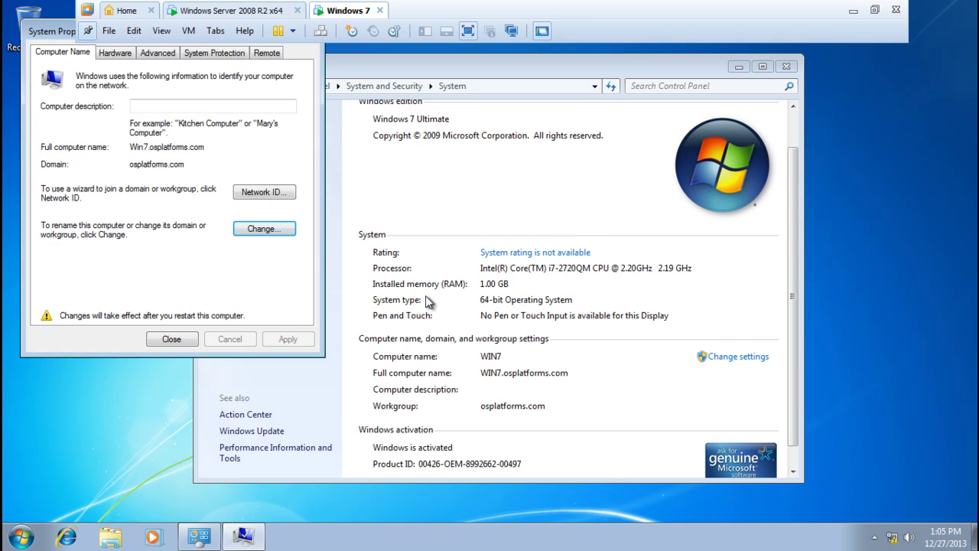
pyautogui.click(179, 341)
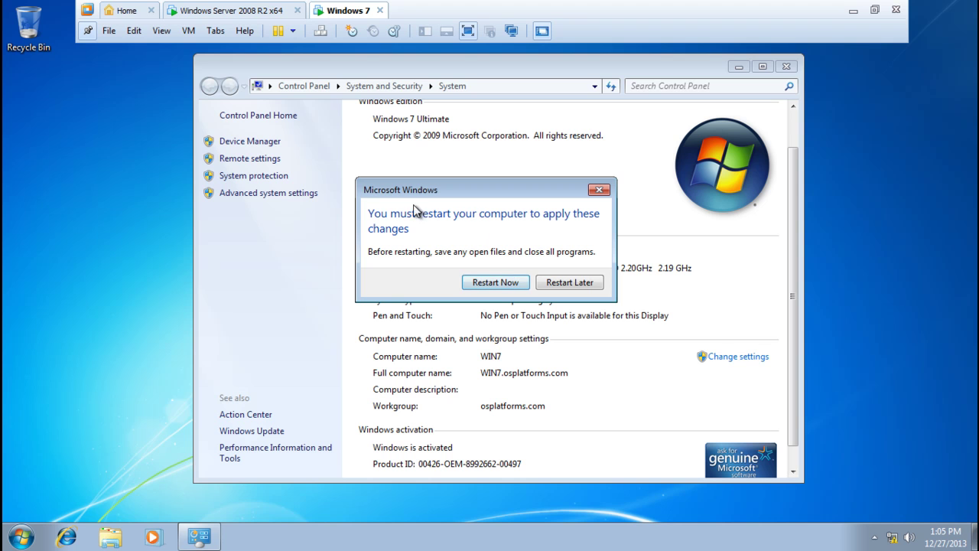
# Restart Windows 7 now to apply the osplatforms.com domain join
pyautogui.click(501, 282)
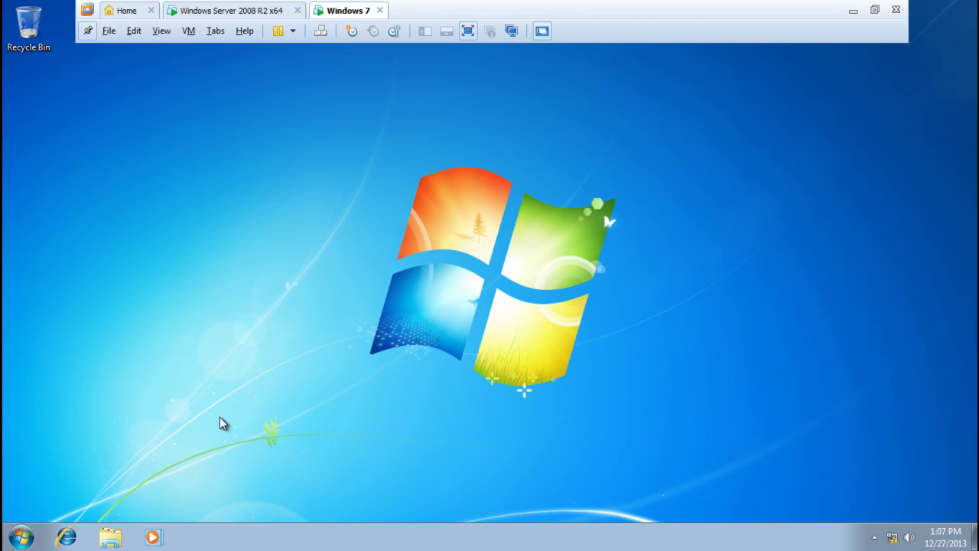
# View Computer properties to confirm full name Win7.osplatforms.com in domain osplatforms.com
pyautogui.click(19, 540)
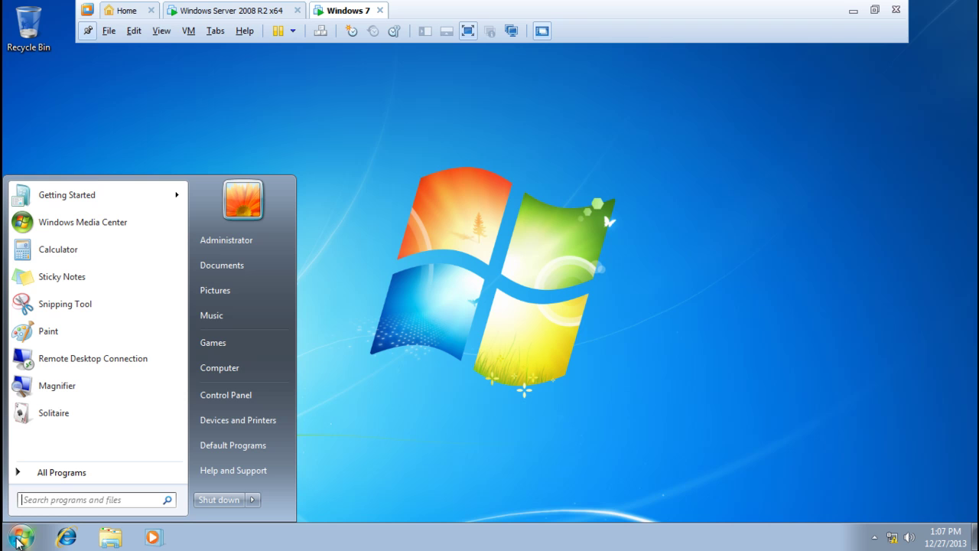
pyautogui.rightClick(234, 367)
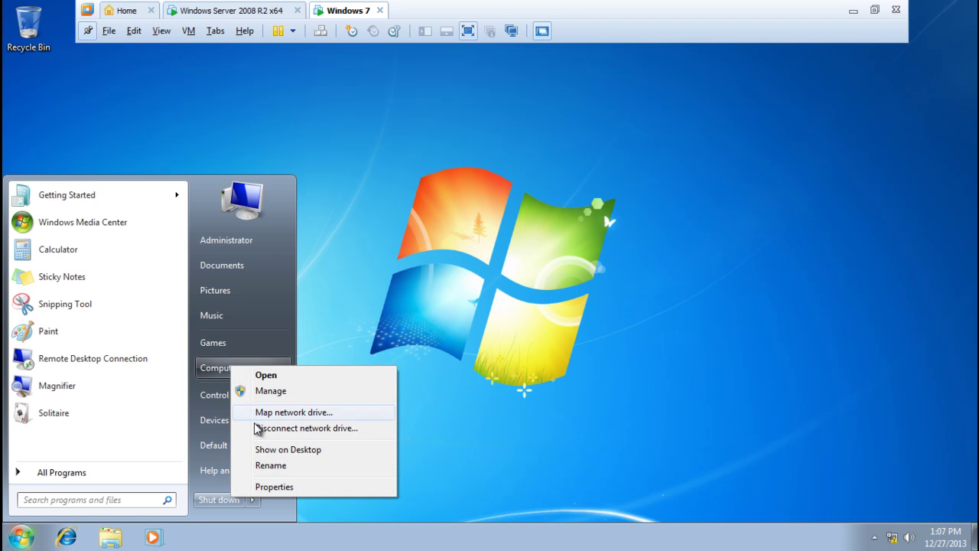
pyautogui.click(278, 487)
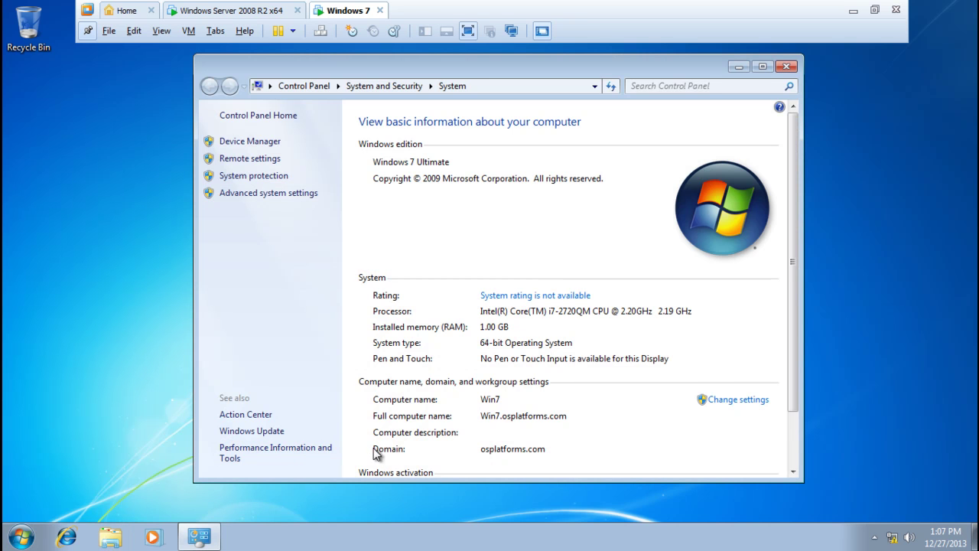
pyautogui.scroll(-1, 682, 337)
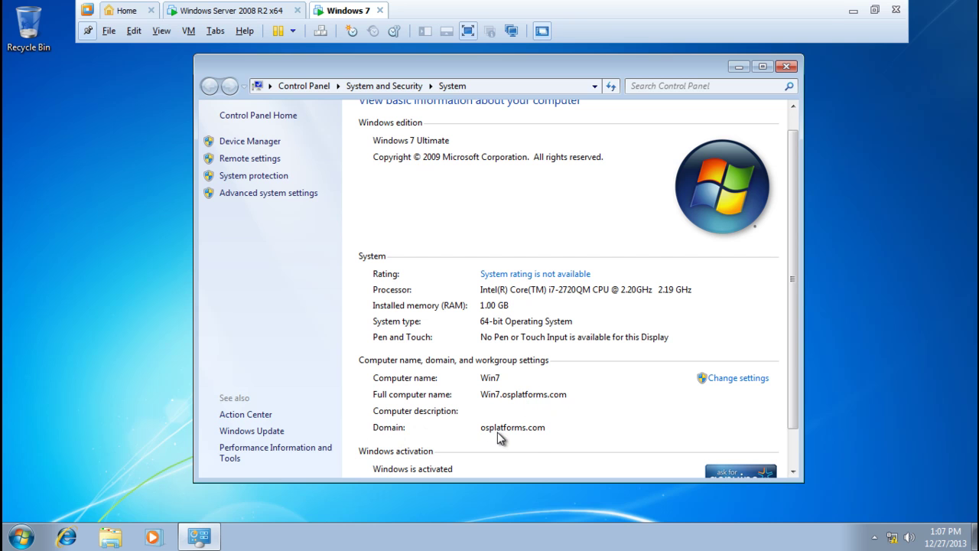
pyautogui.scroll(-1, 532, 432)
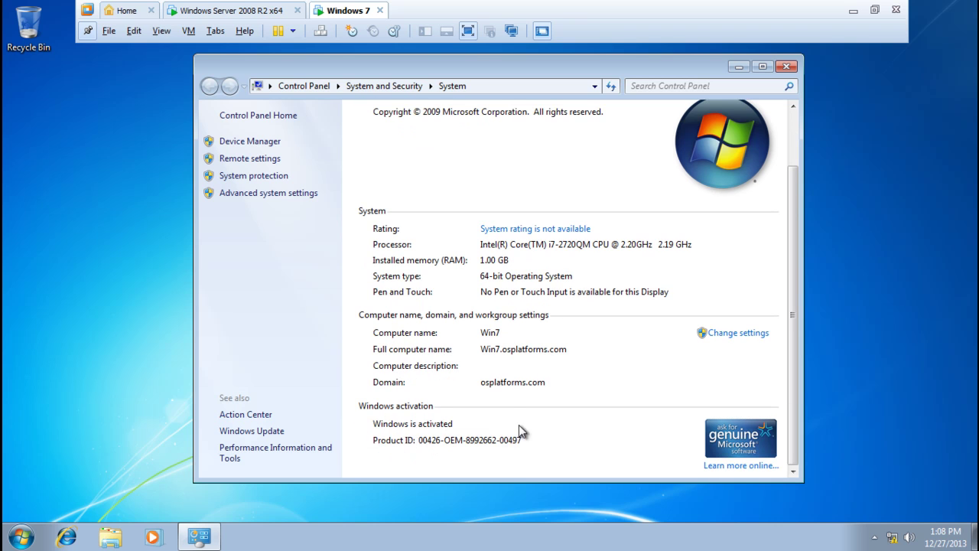